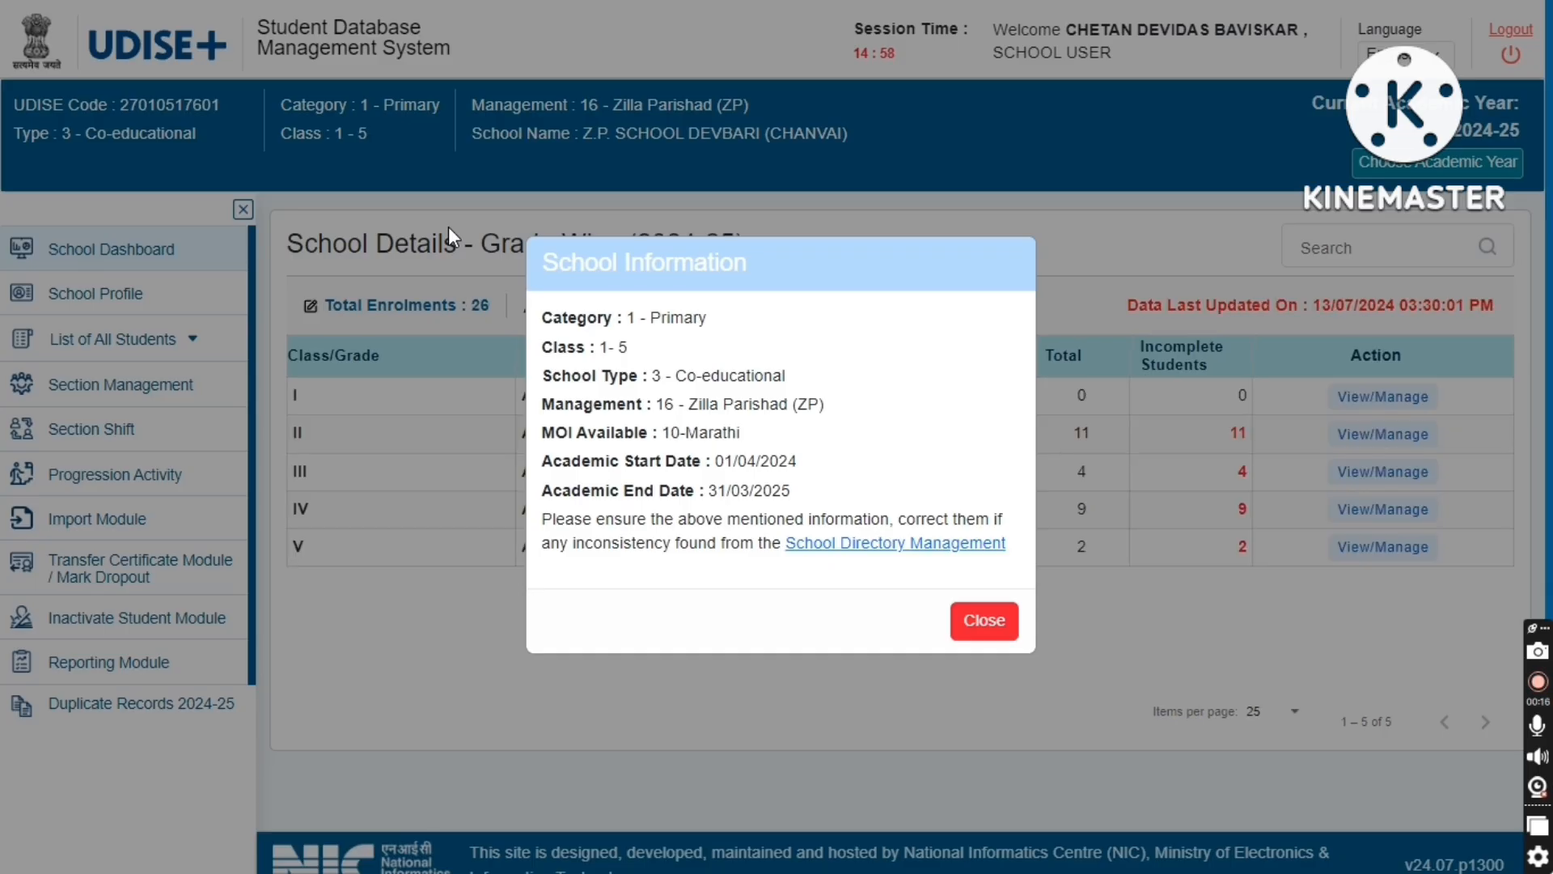
- Close the school information notice, open Finalize Progression in the Progression module, and return
click(961, 630)
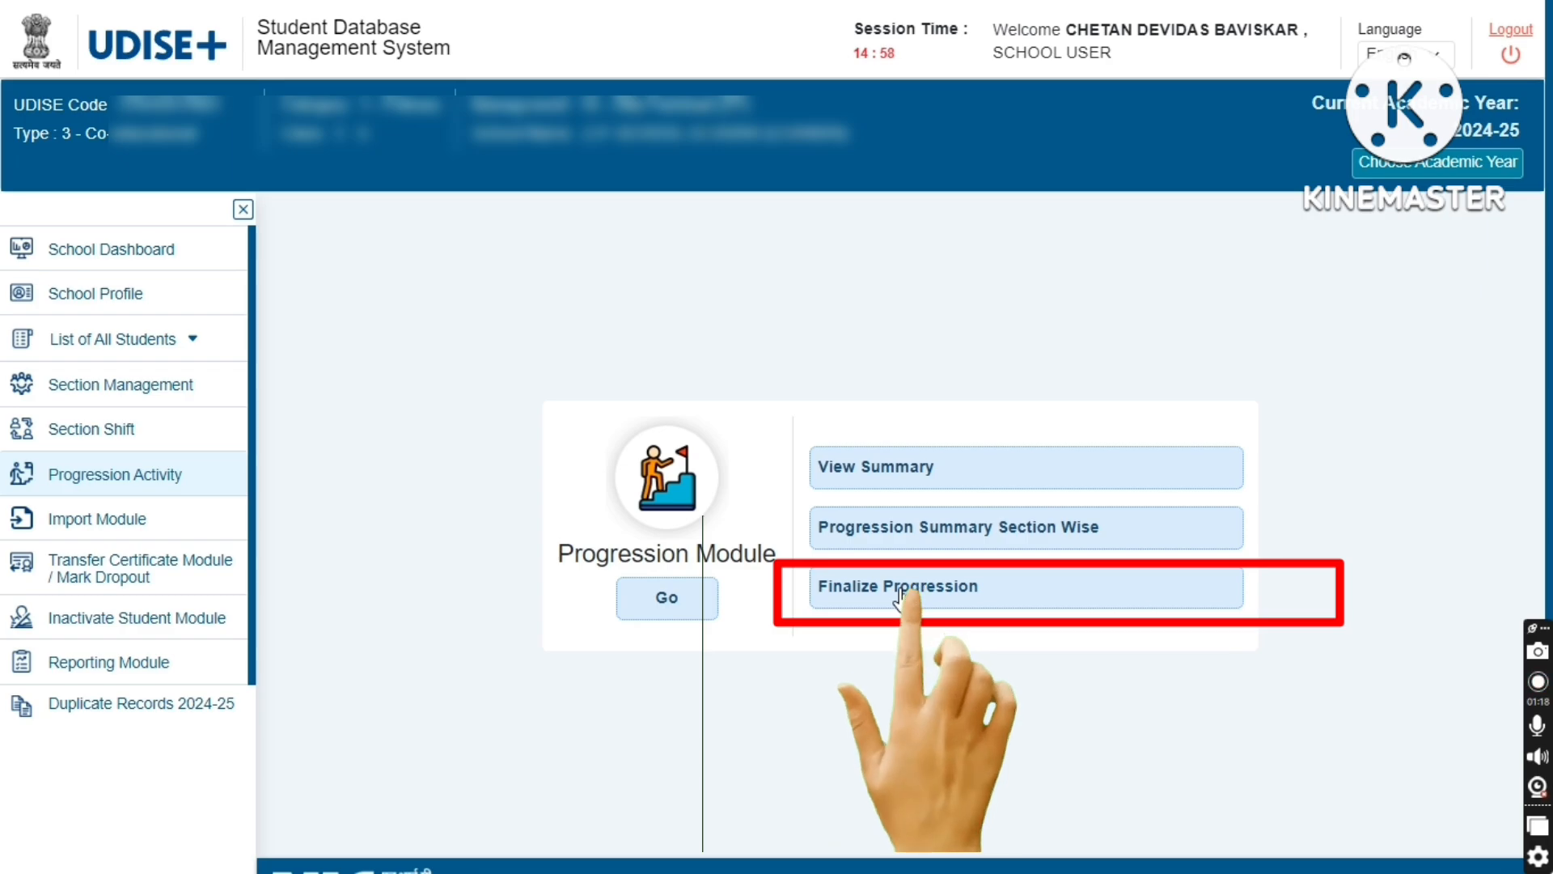
click(903, 595)
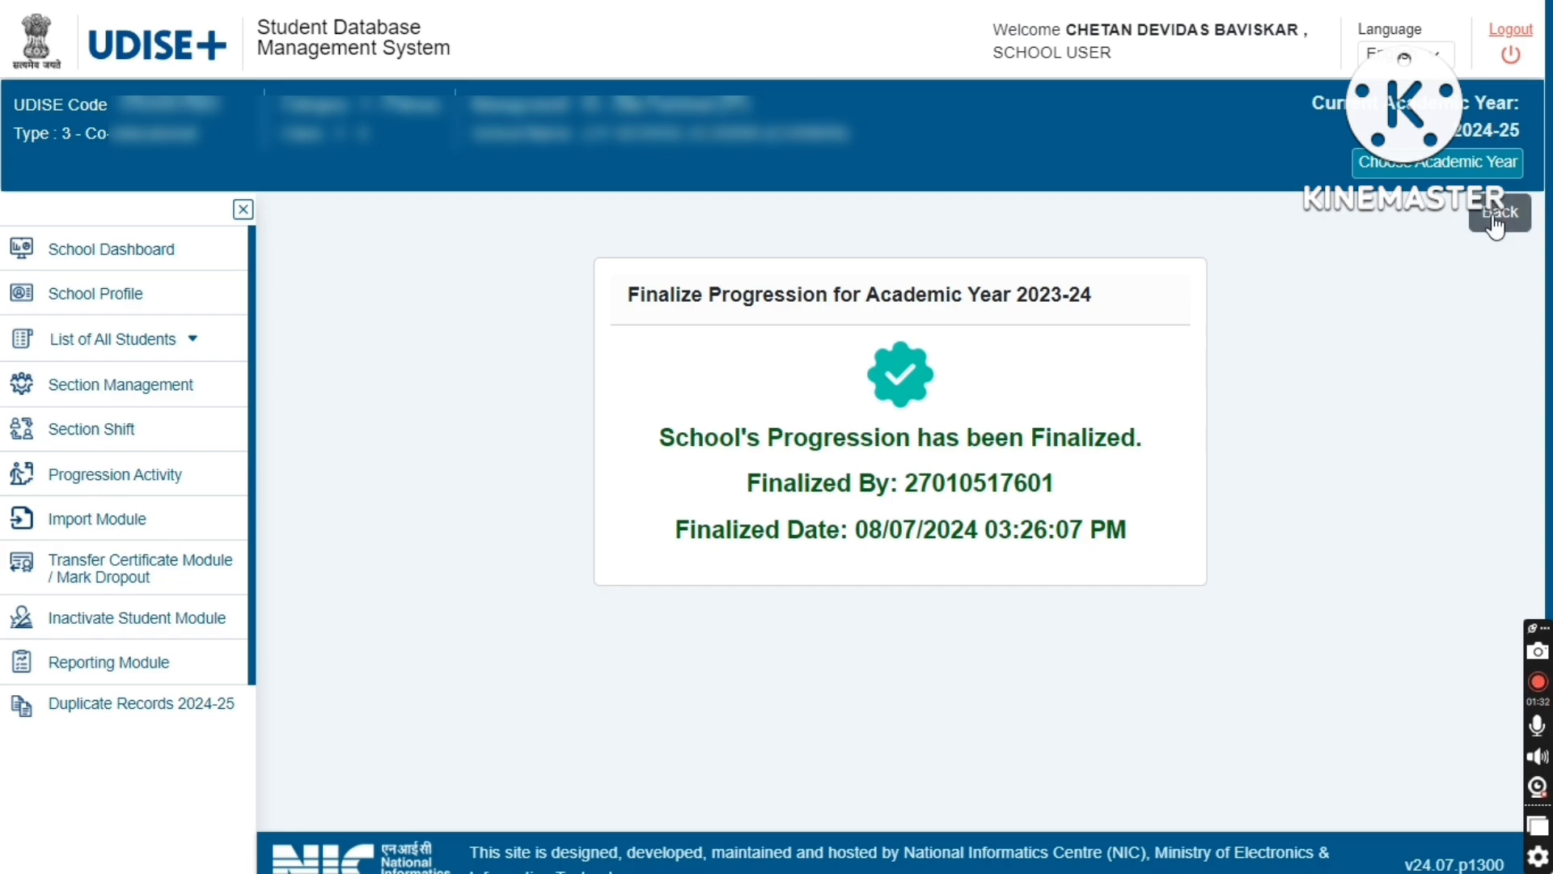
click(1498, 215)
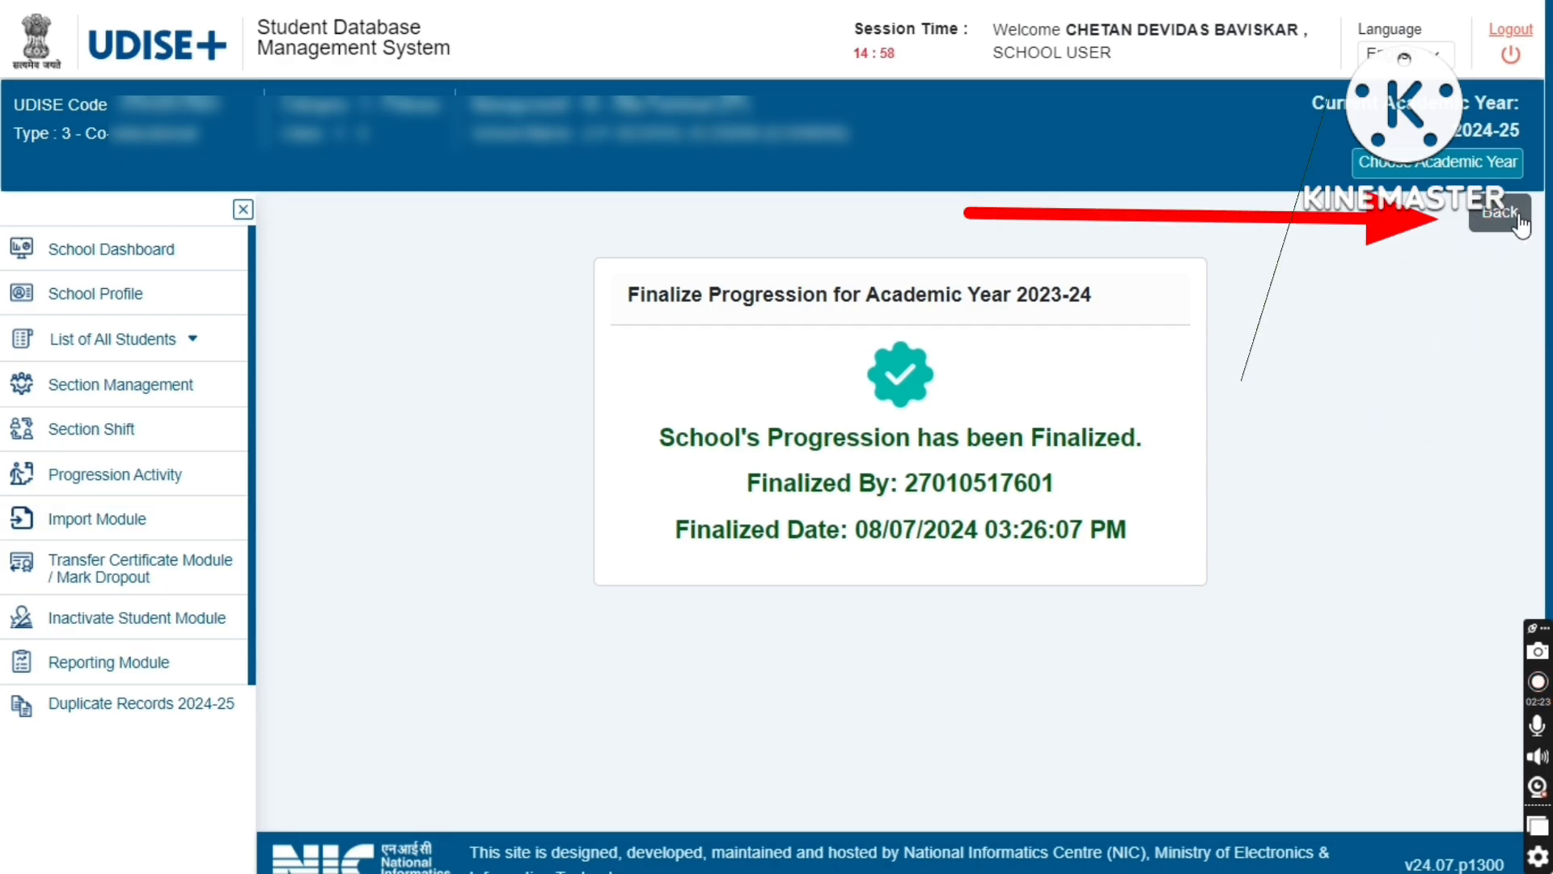
click(1519, 219)
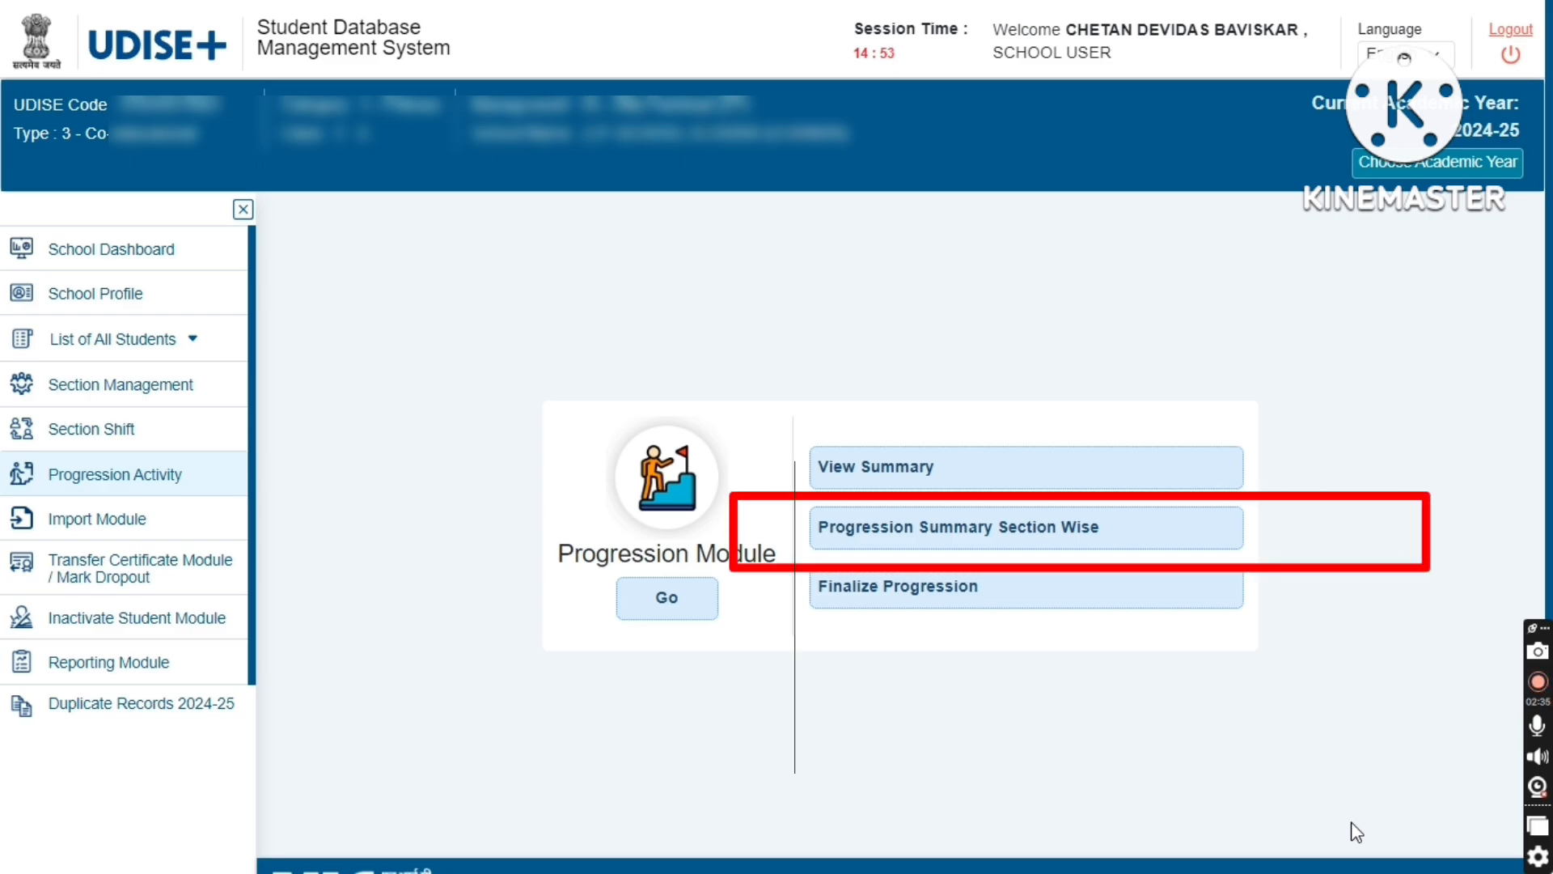
- Open the section-wise progression summary and view the Class III section A student list
click(941, 518)
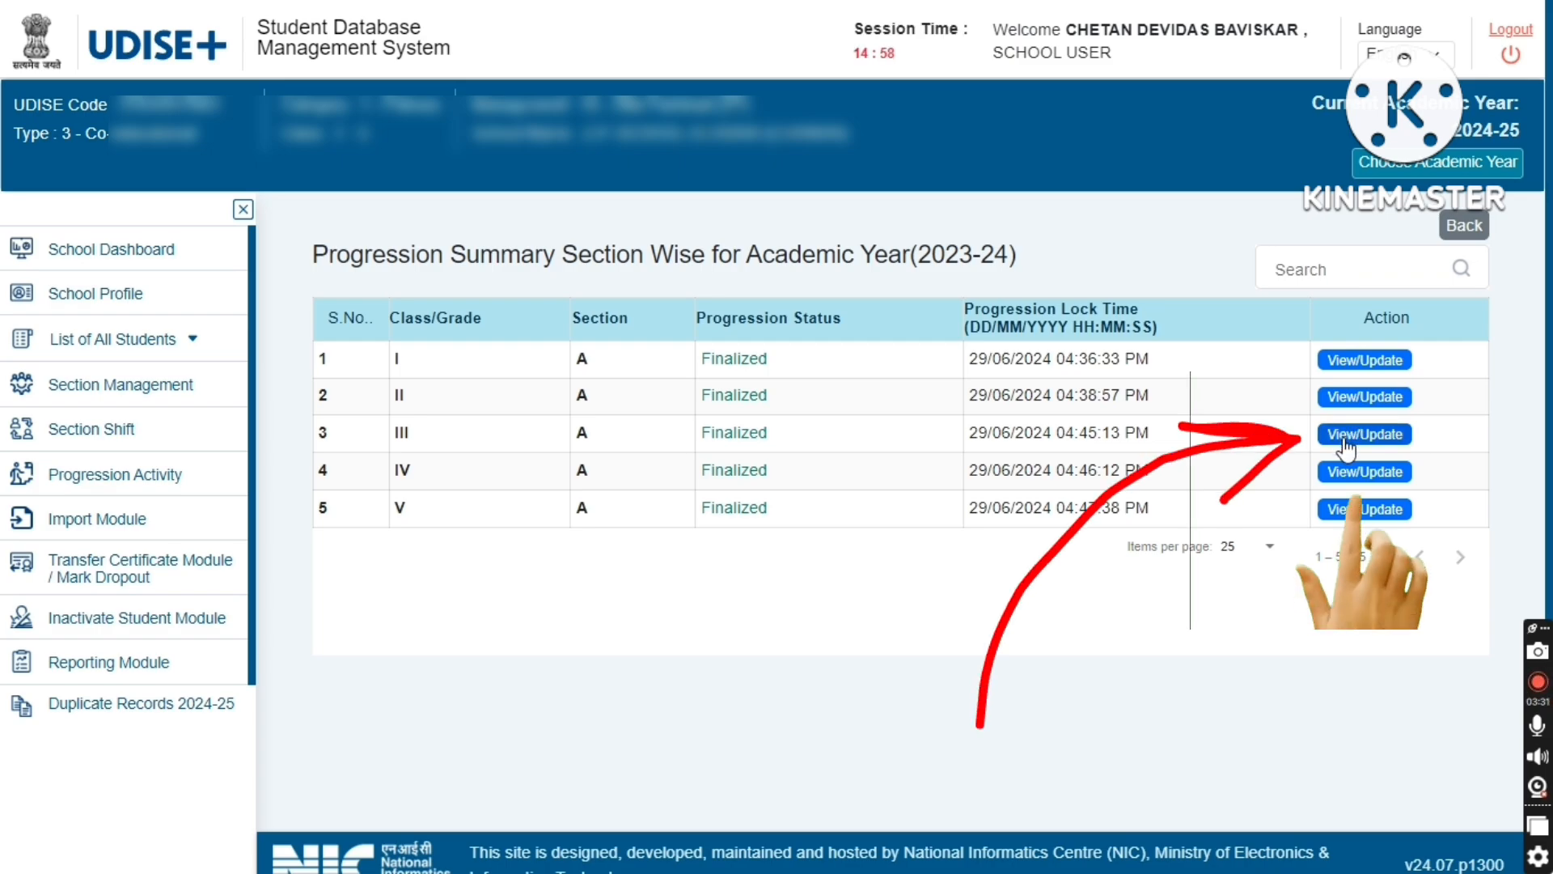
click(1375, 434)
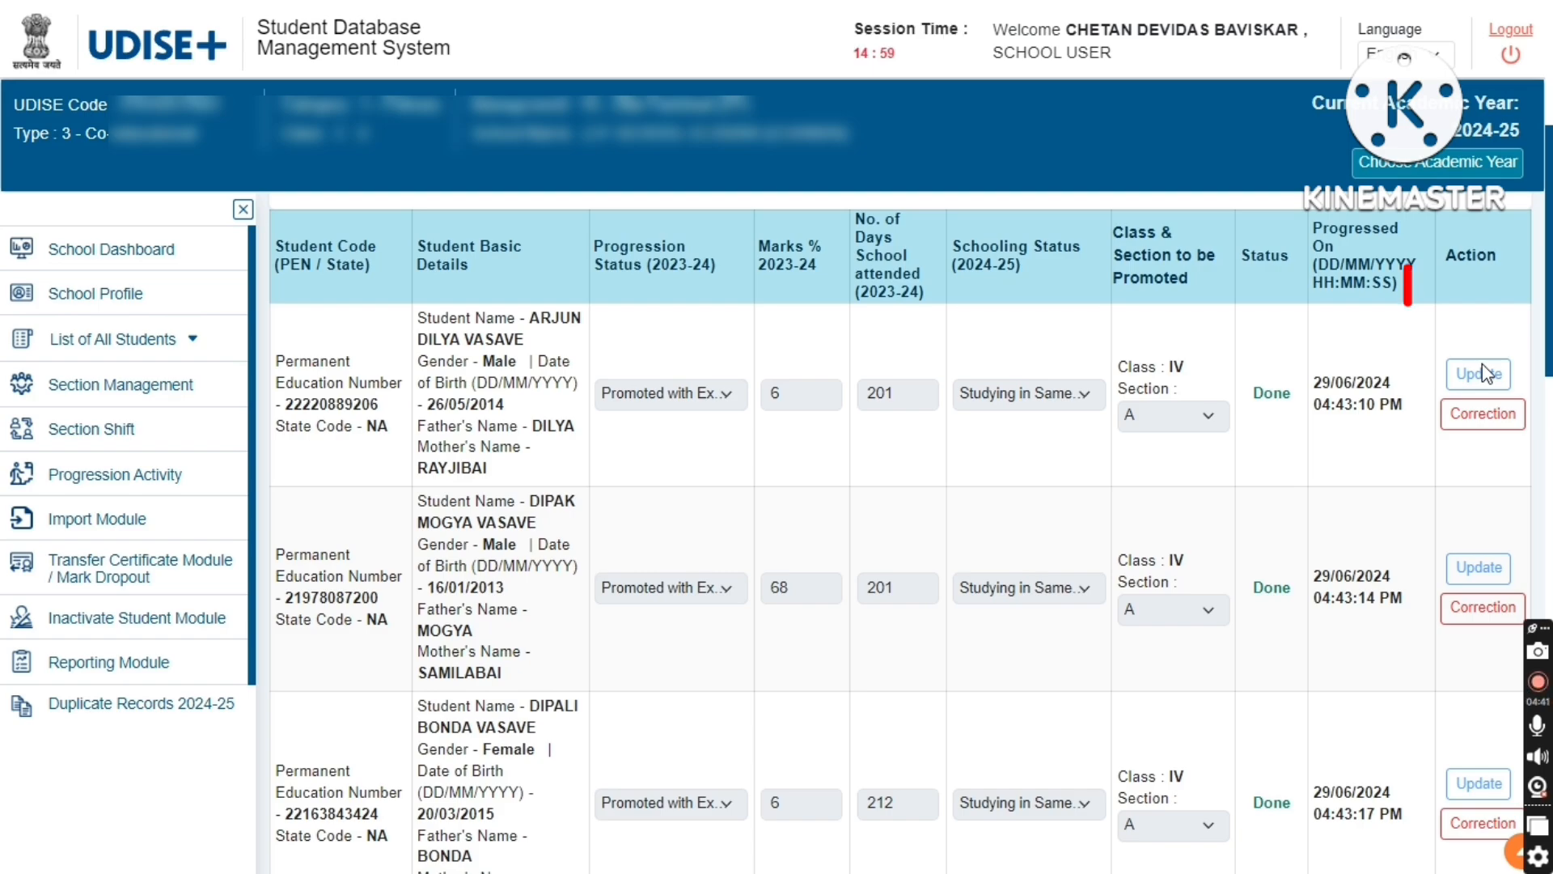
- Open the first student's progression record for correction and set Marks % 2023-24 to 60
click(1487, 432)
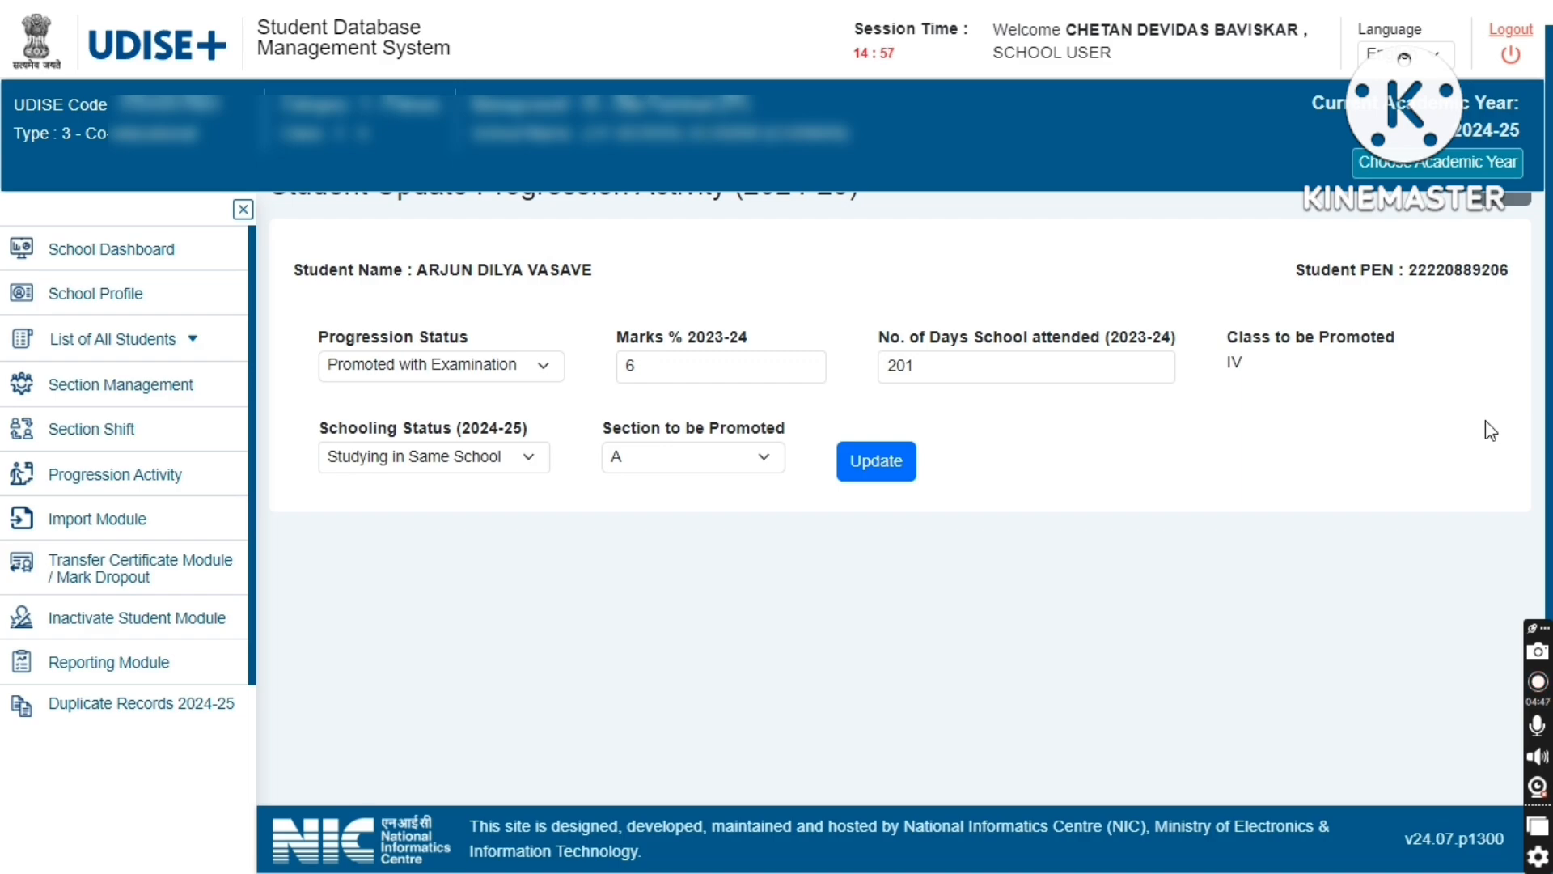
click(415, 368)
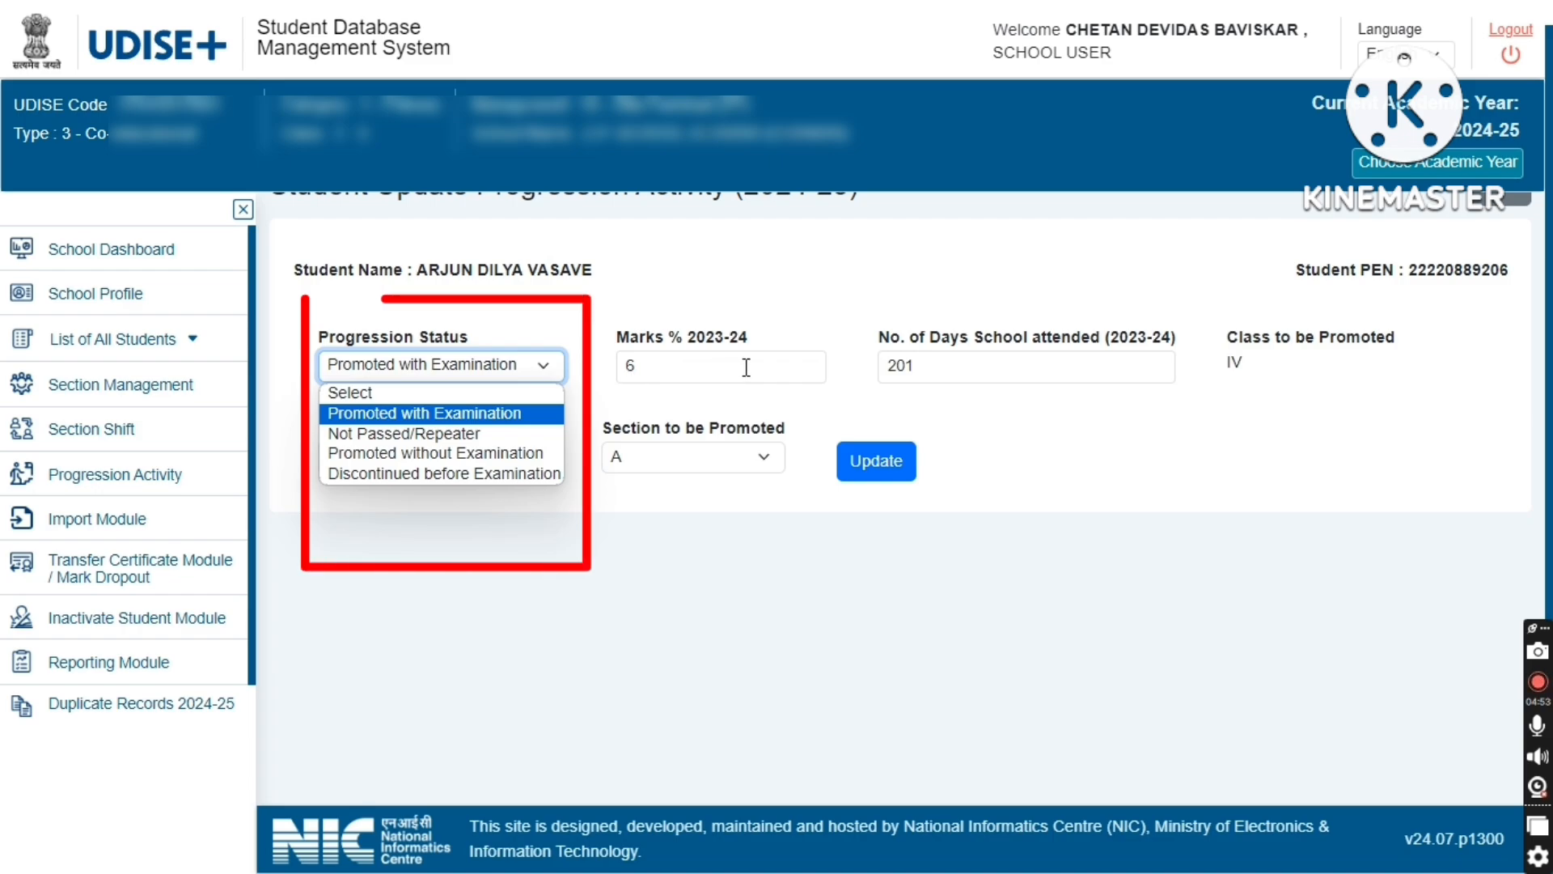
key(Up)
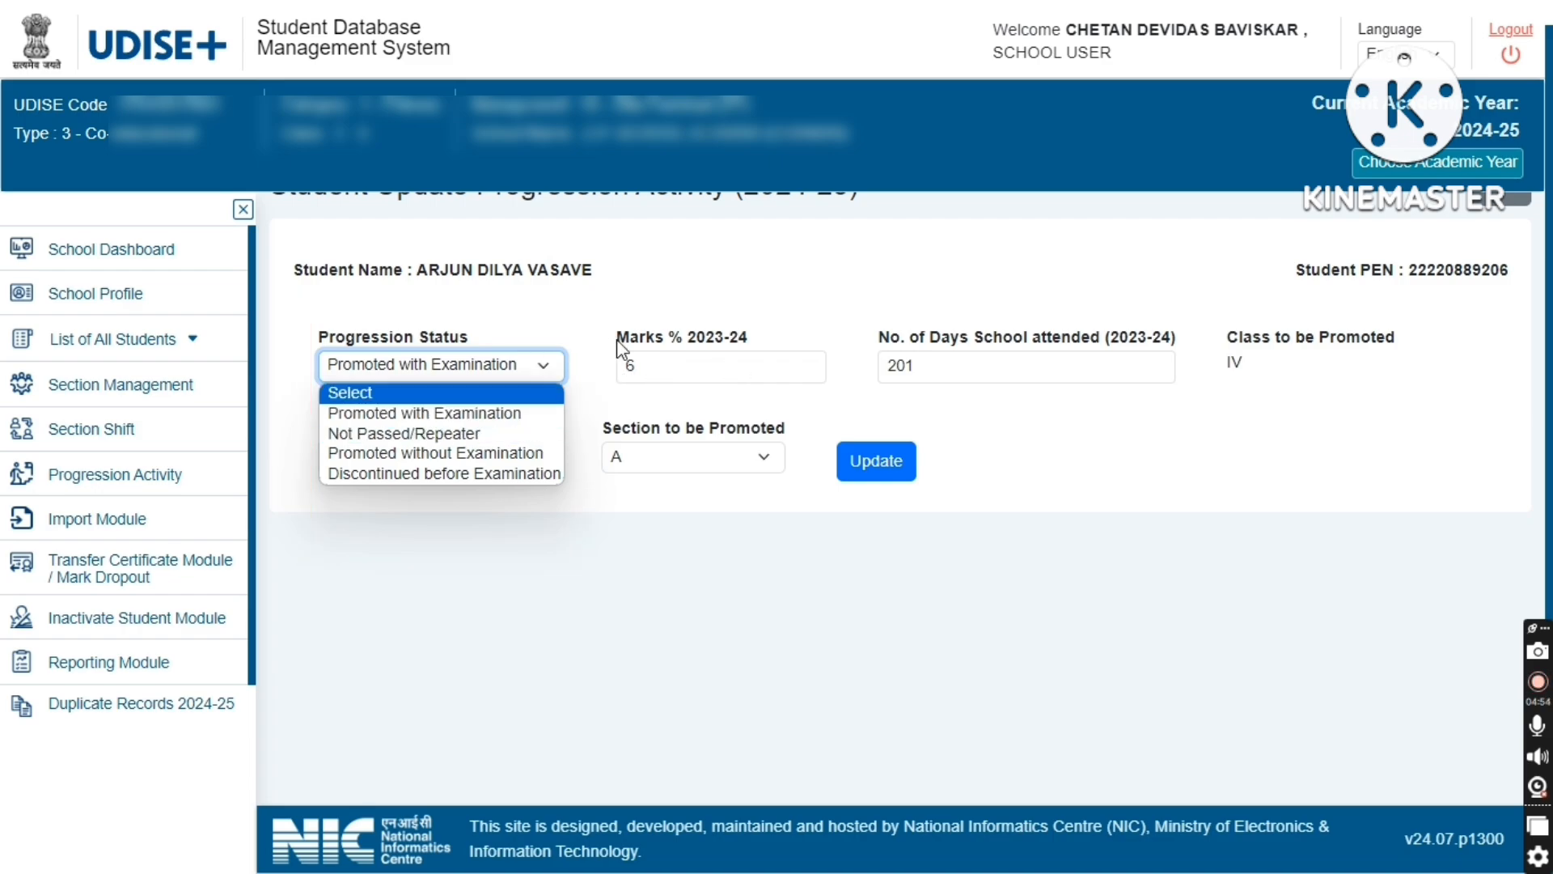
click(680, 373)
text(6)
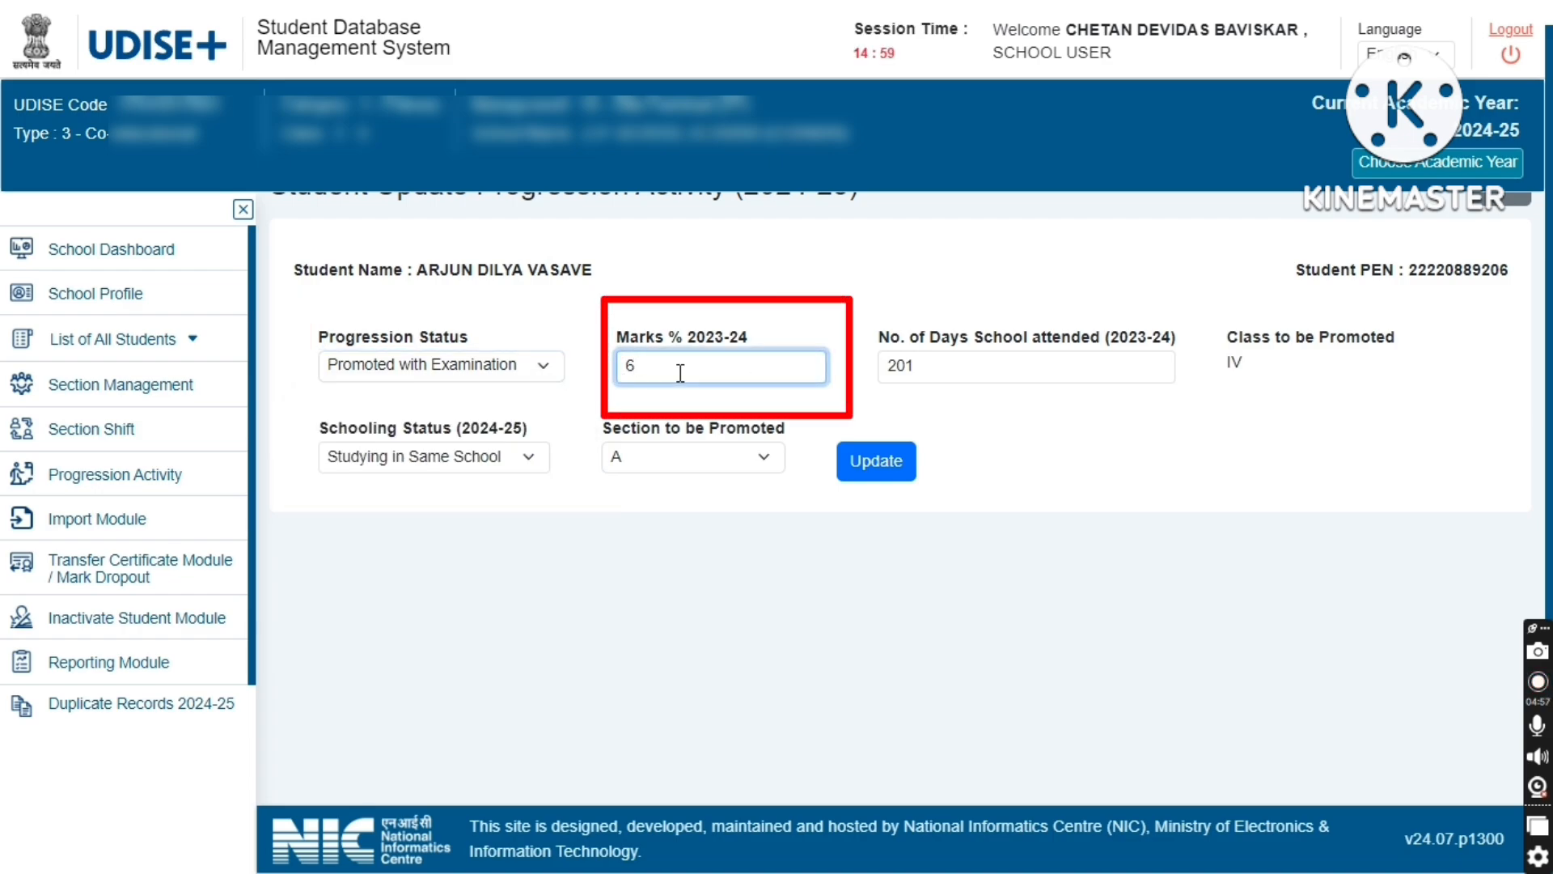
text(0)
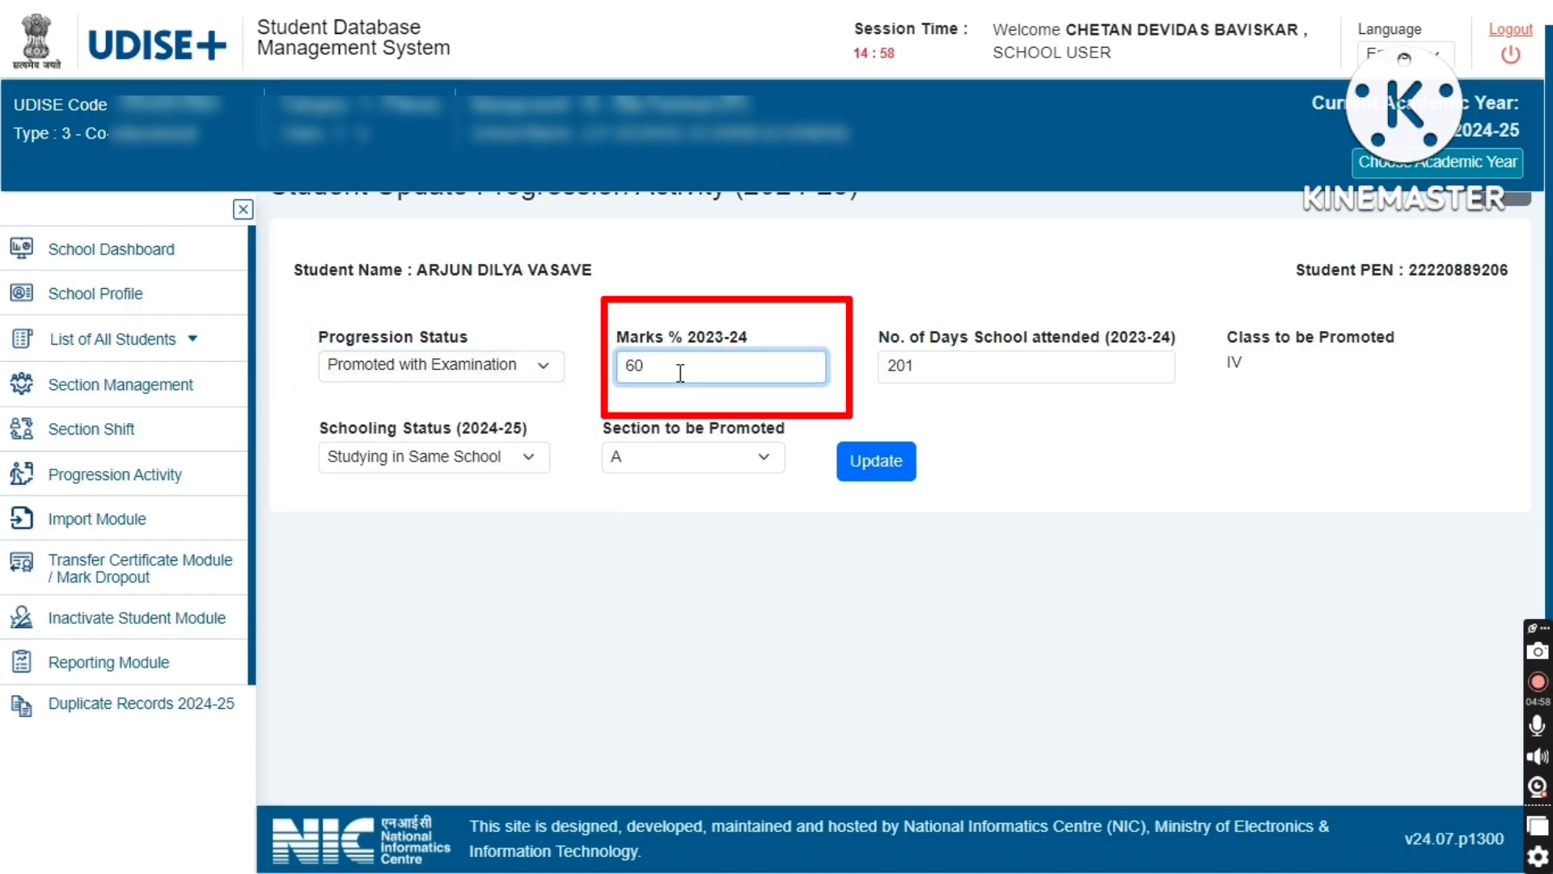
click(950, 362)
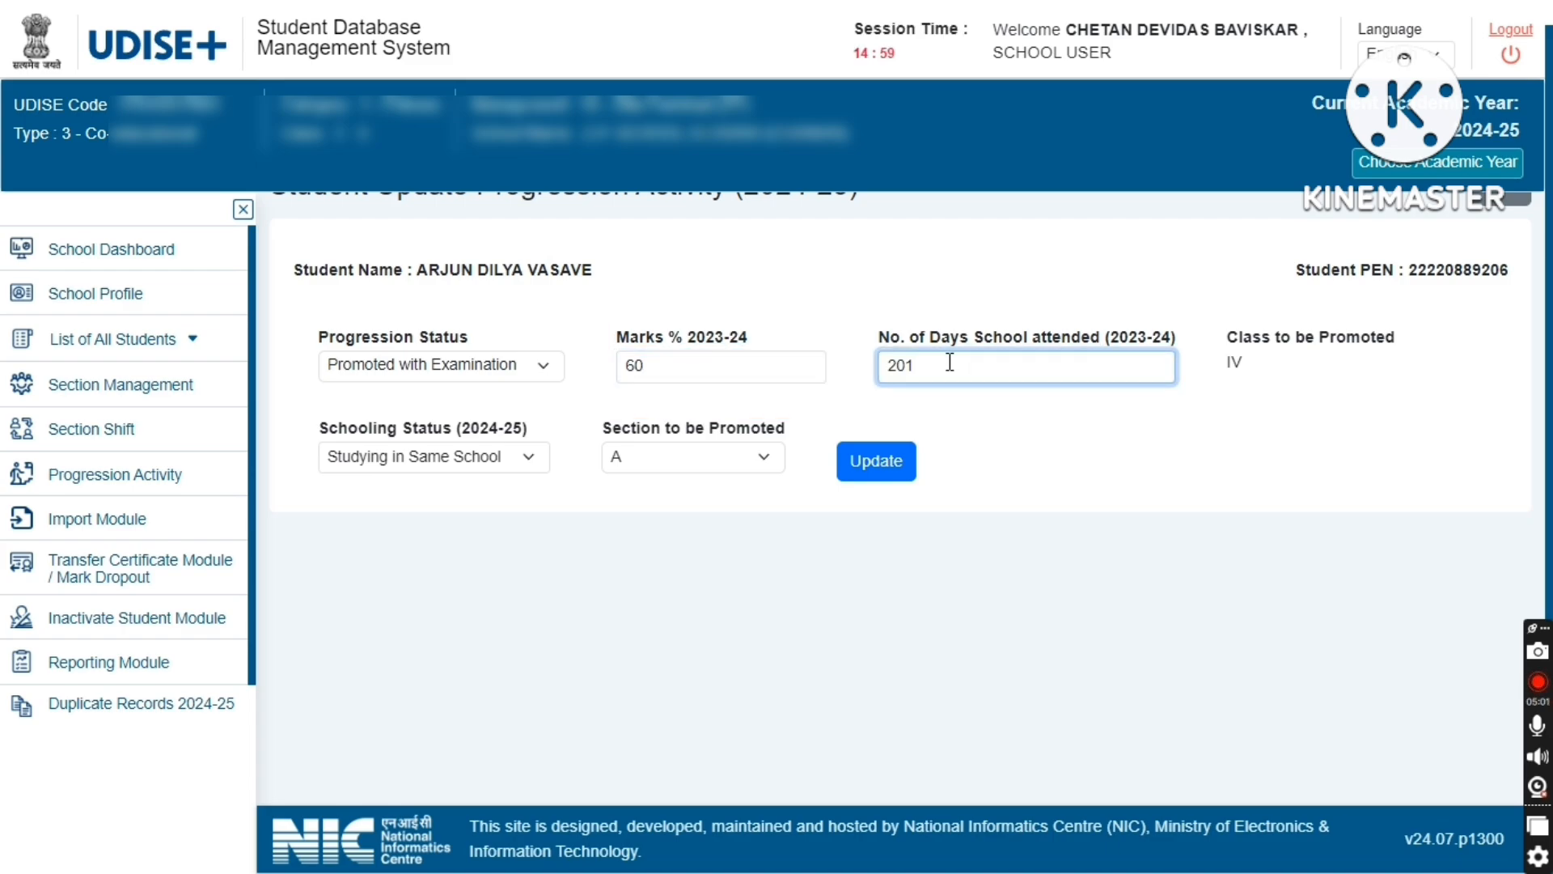
- Set Schooling Status (2024-25) to Left School with TC/without TC and update the student record
click(417, 473)
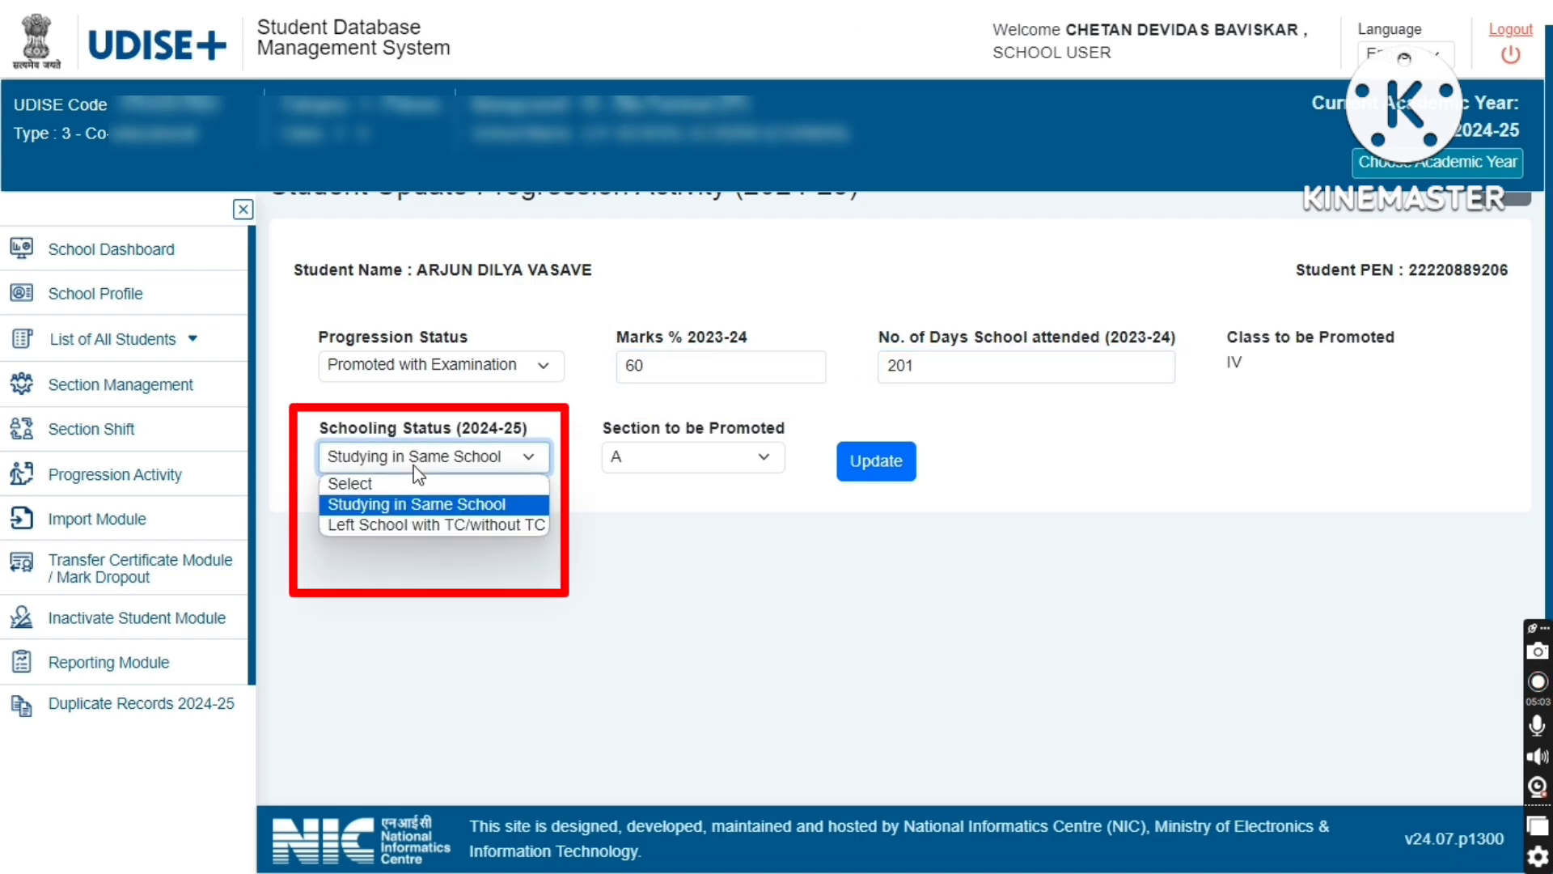
click(417, 522)
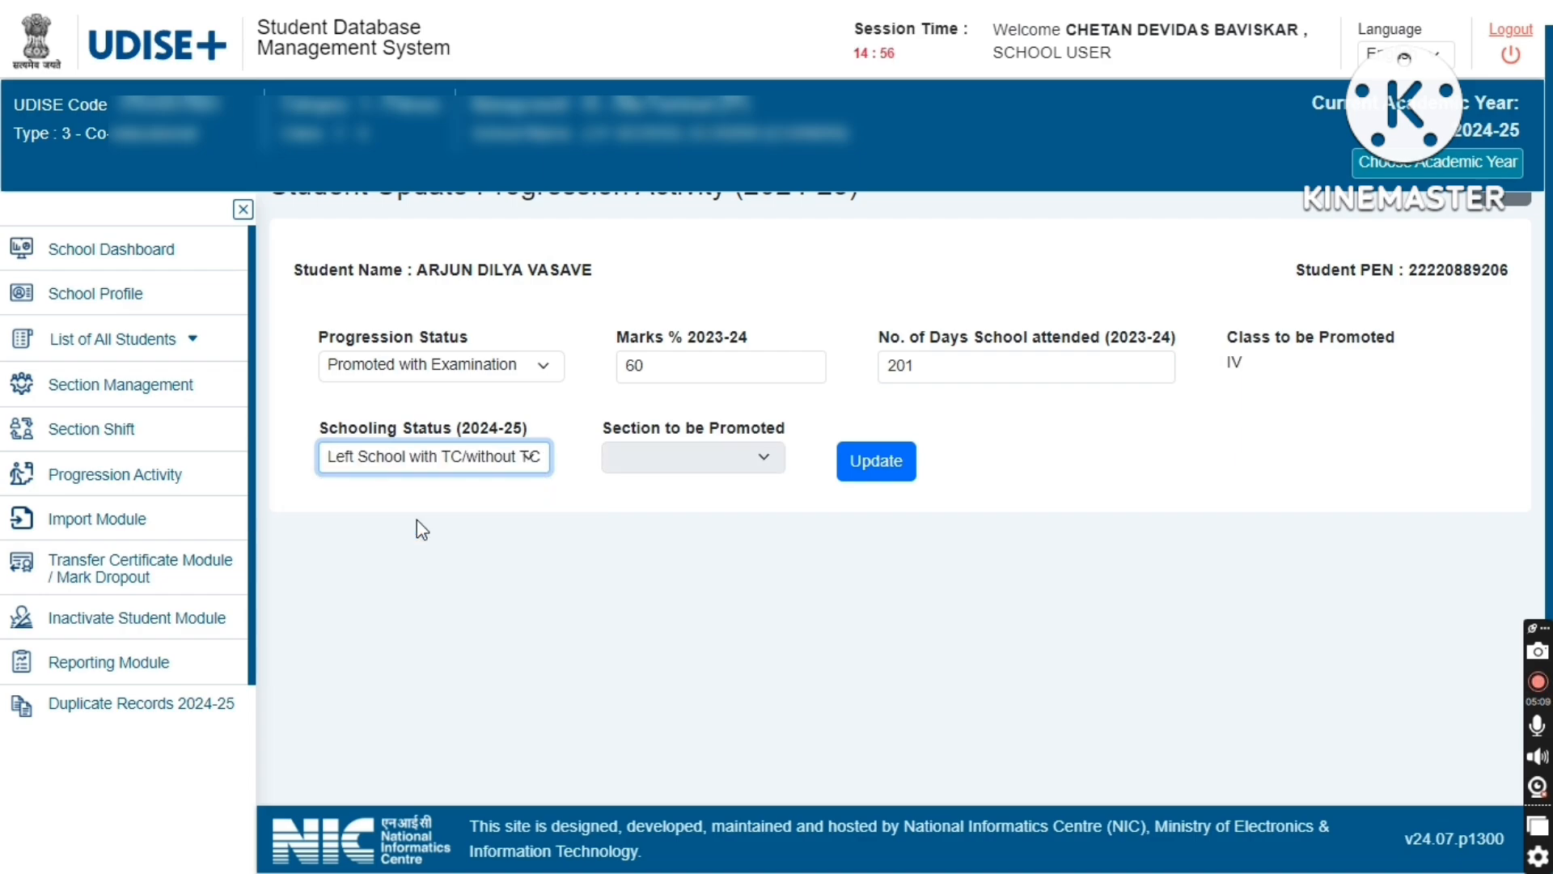
click(887, 465)
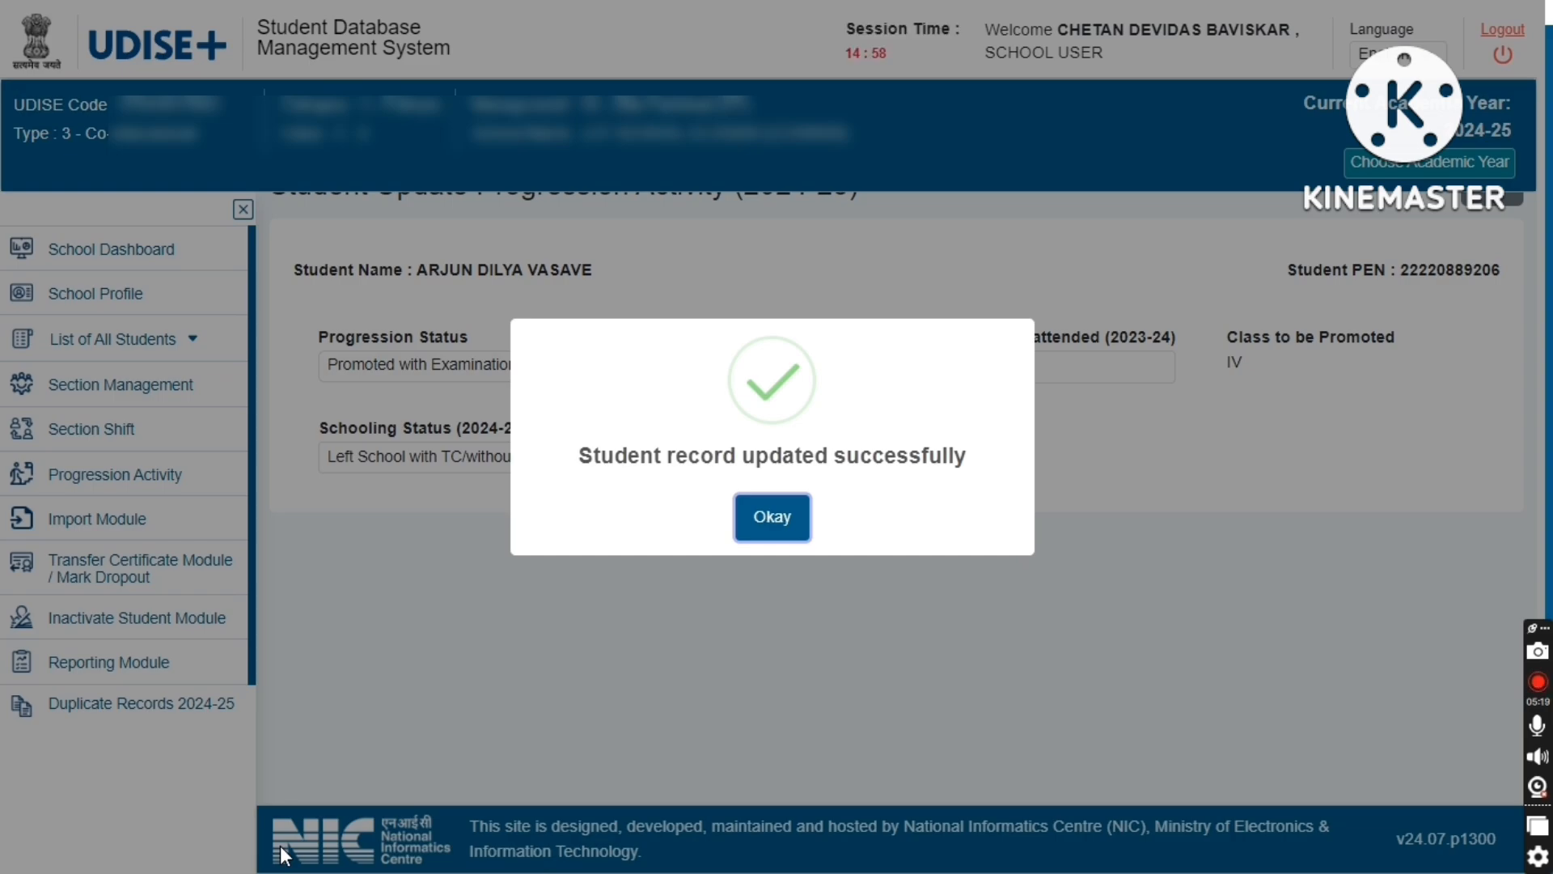
click(790, 520)
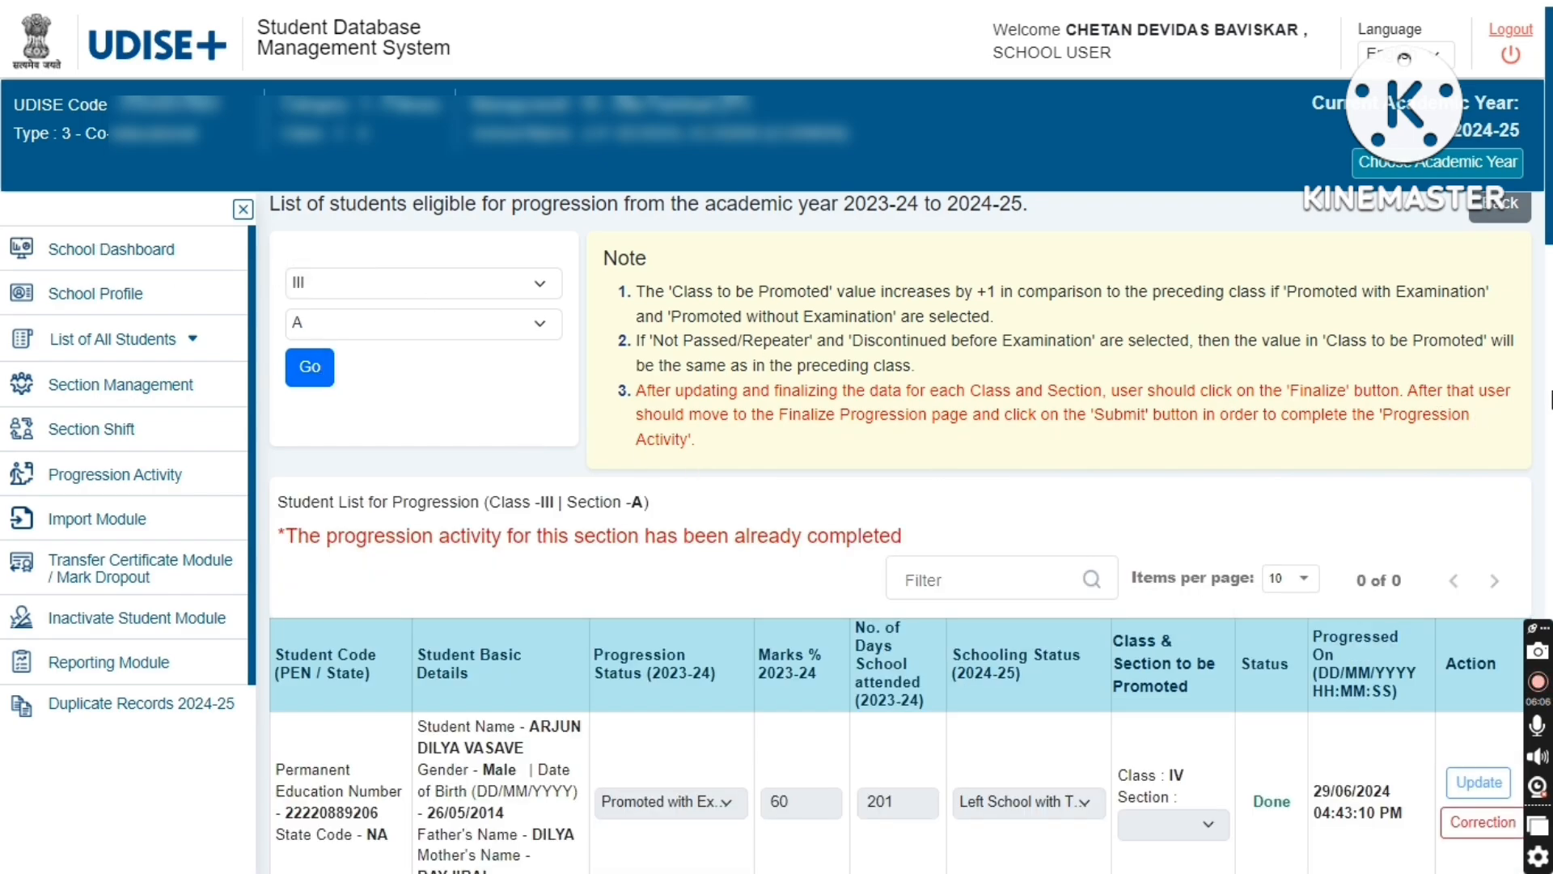
- Apply Correction to the first student's progression row in the Class III list
scroll(529, 423, down, 2)
scroll(336, 329, down, 1)
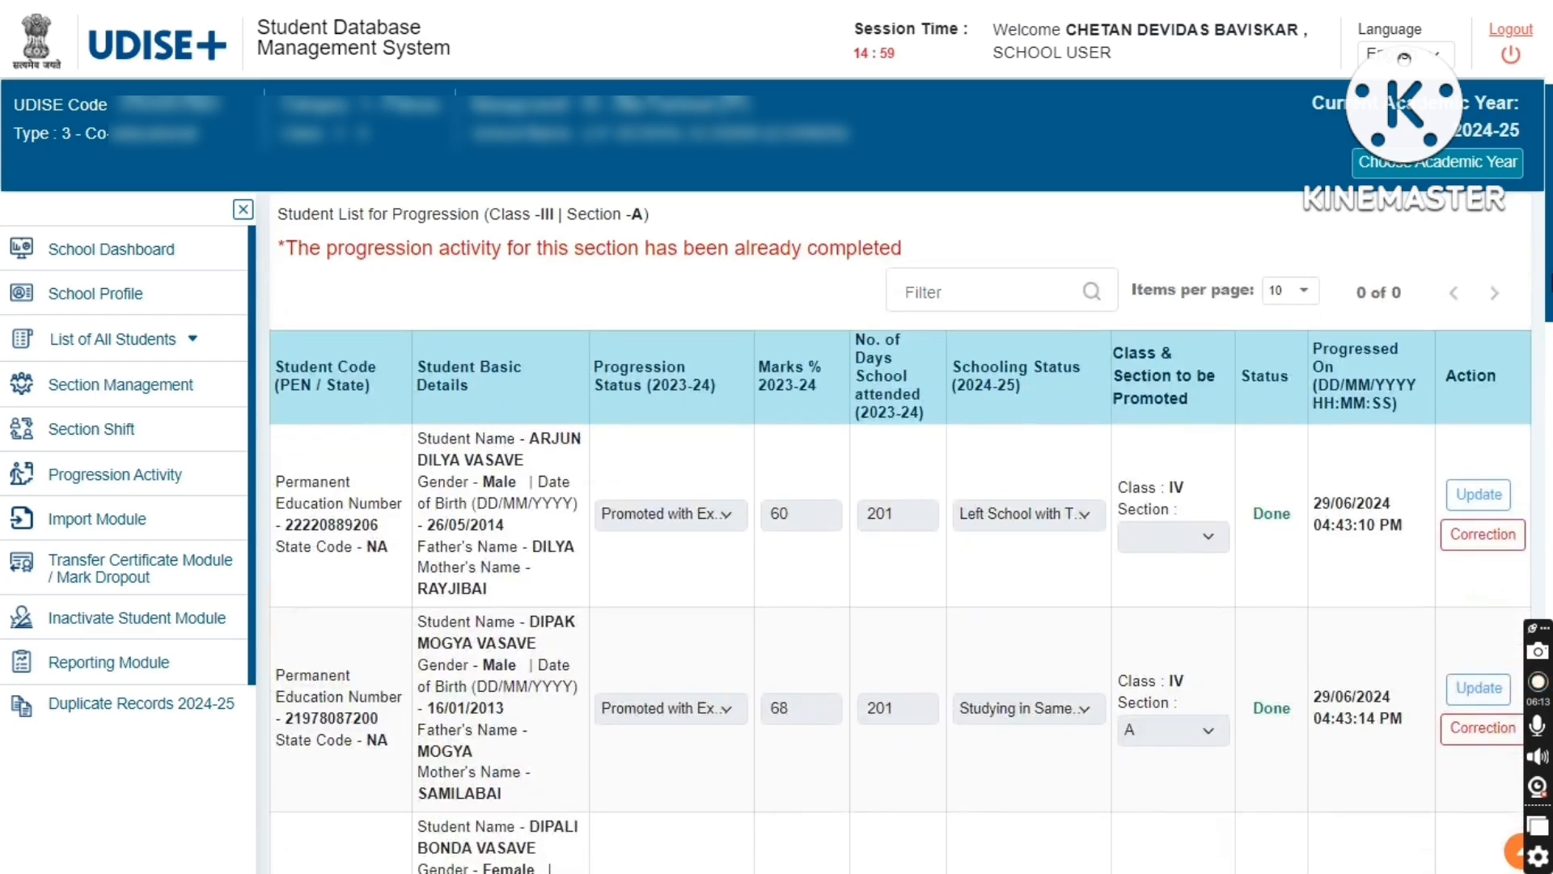
scroll(336, 329, up, 3)
scroll(336, 329, down, 4)
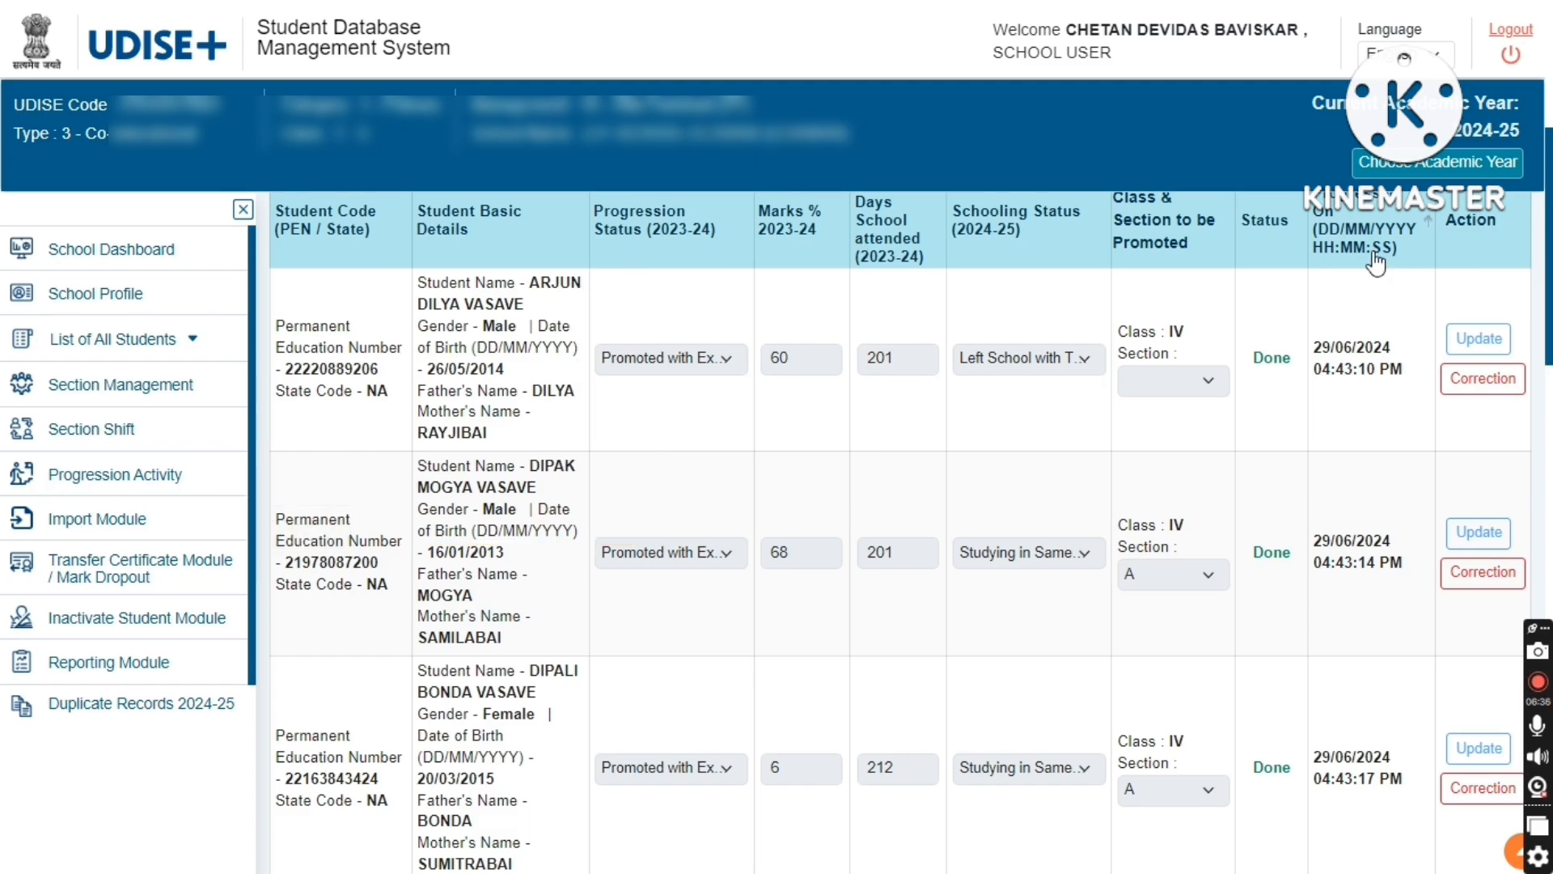
click(1484, 379)
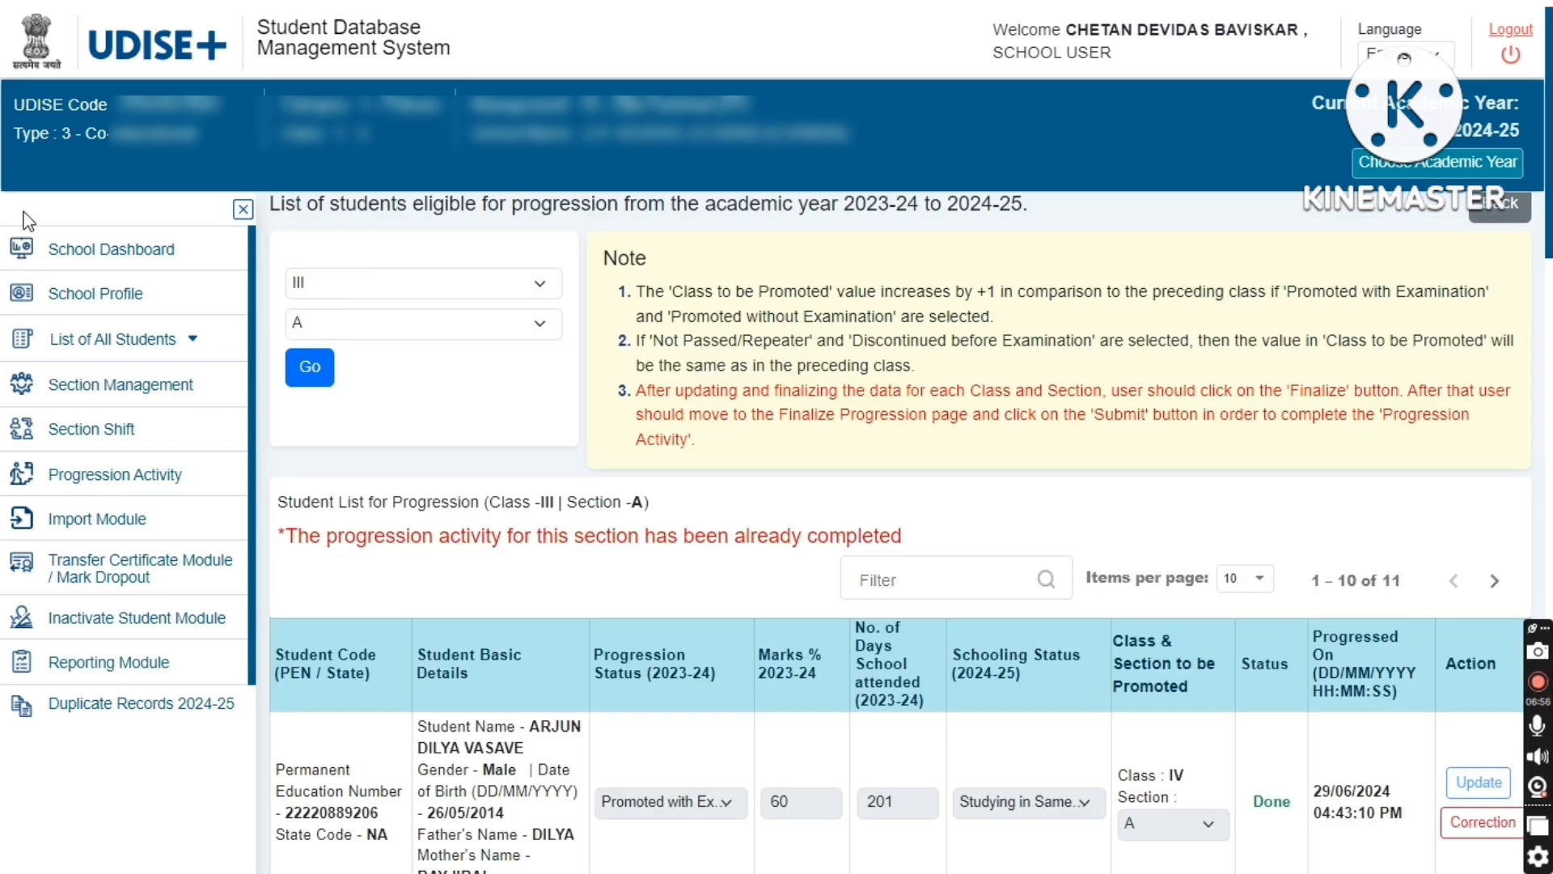
- Return to the School Dashboard and open the Class II enrolment list
click(108, 251)
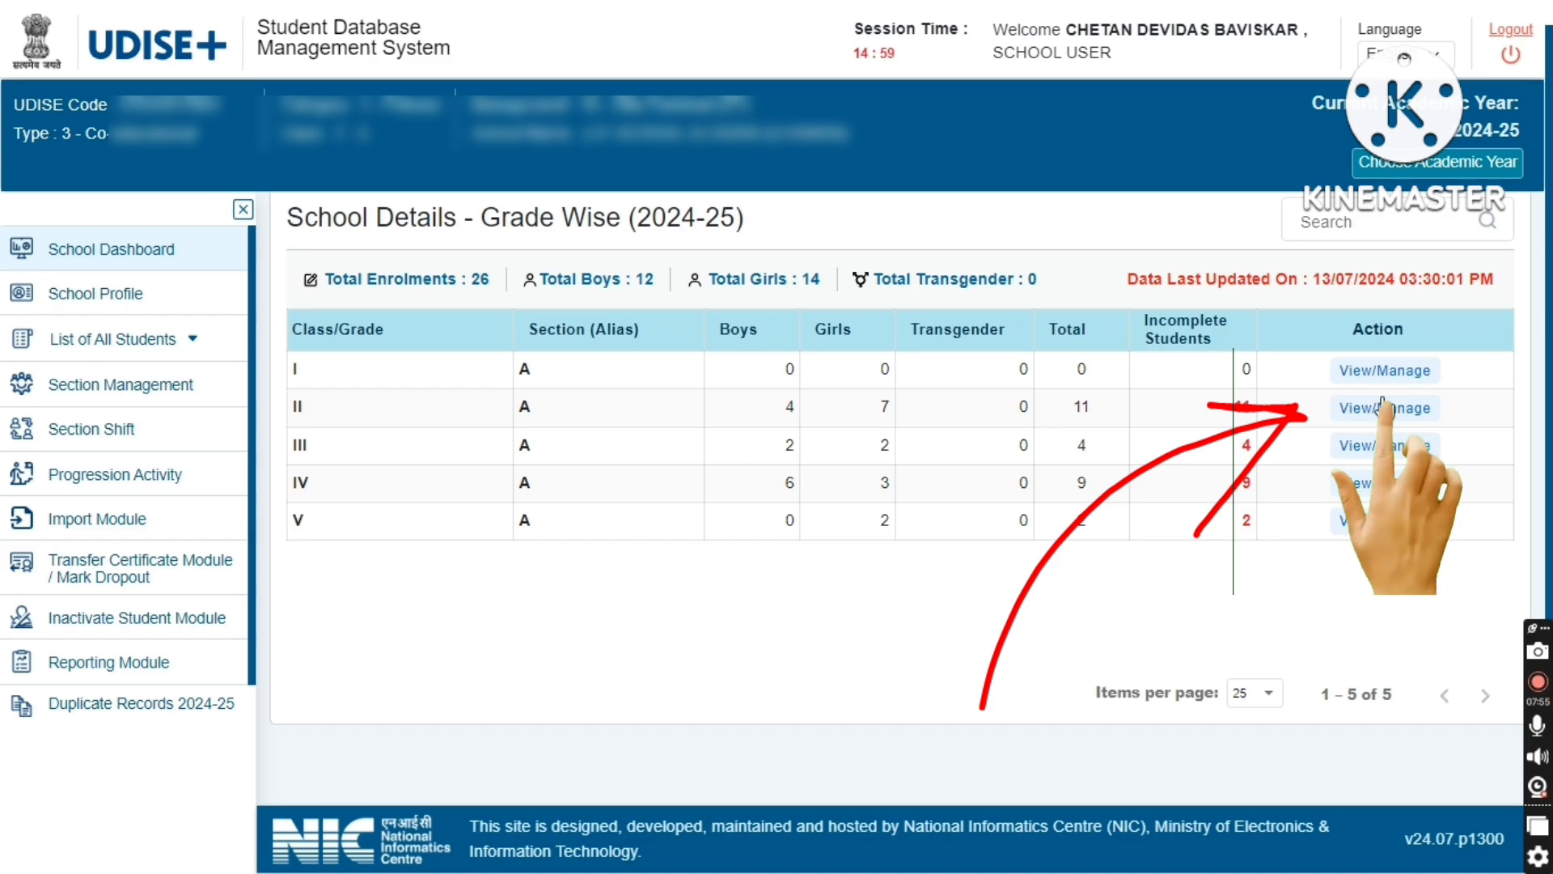
click(1383, 407)
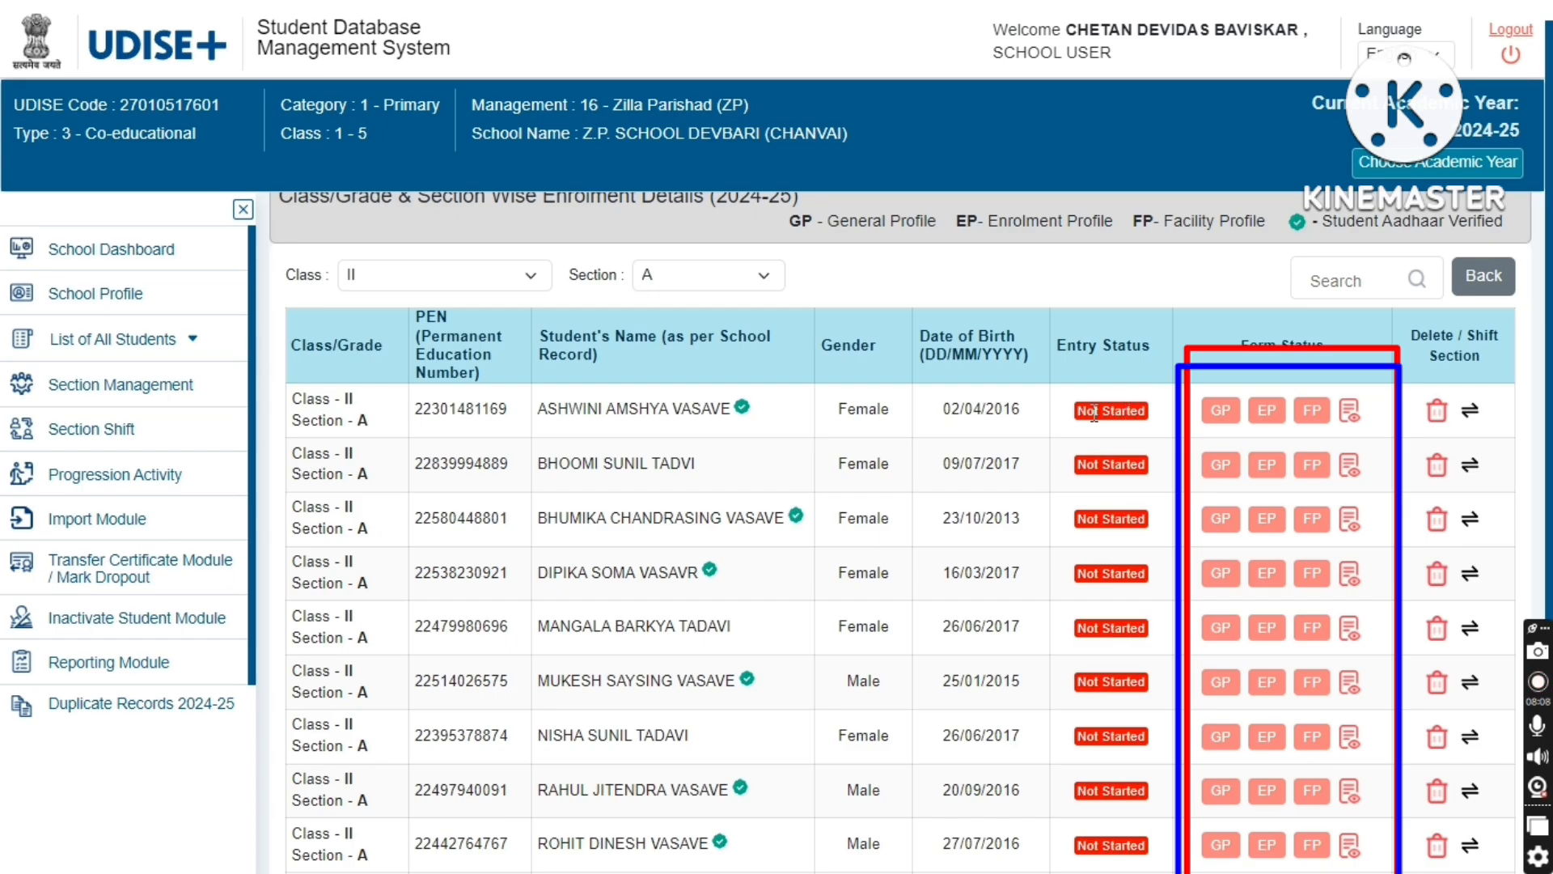
- Open the first Class II student's General Profile and review its fields
click(1230, 417)
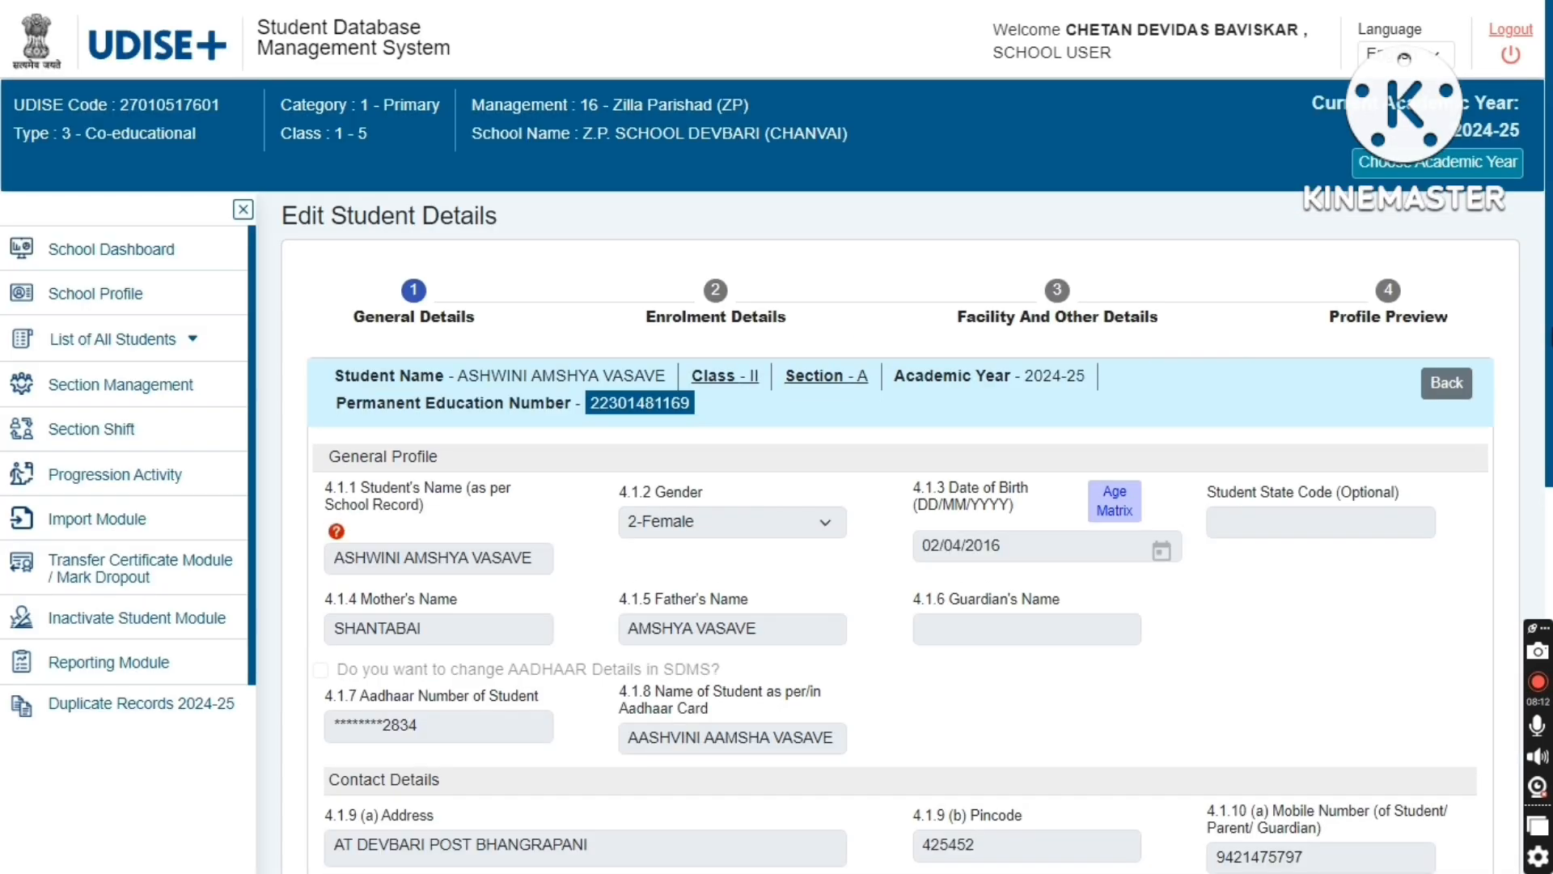
scroll(898, 534, down, 10)
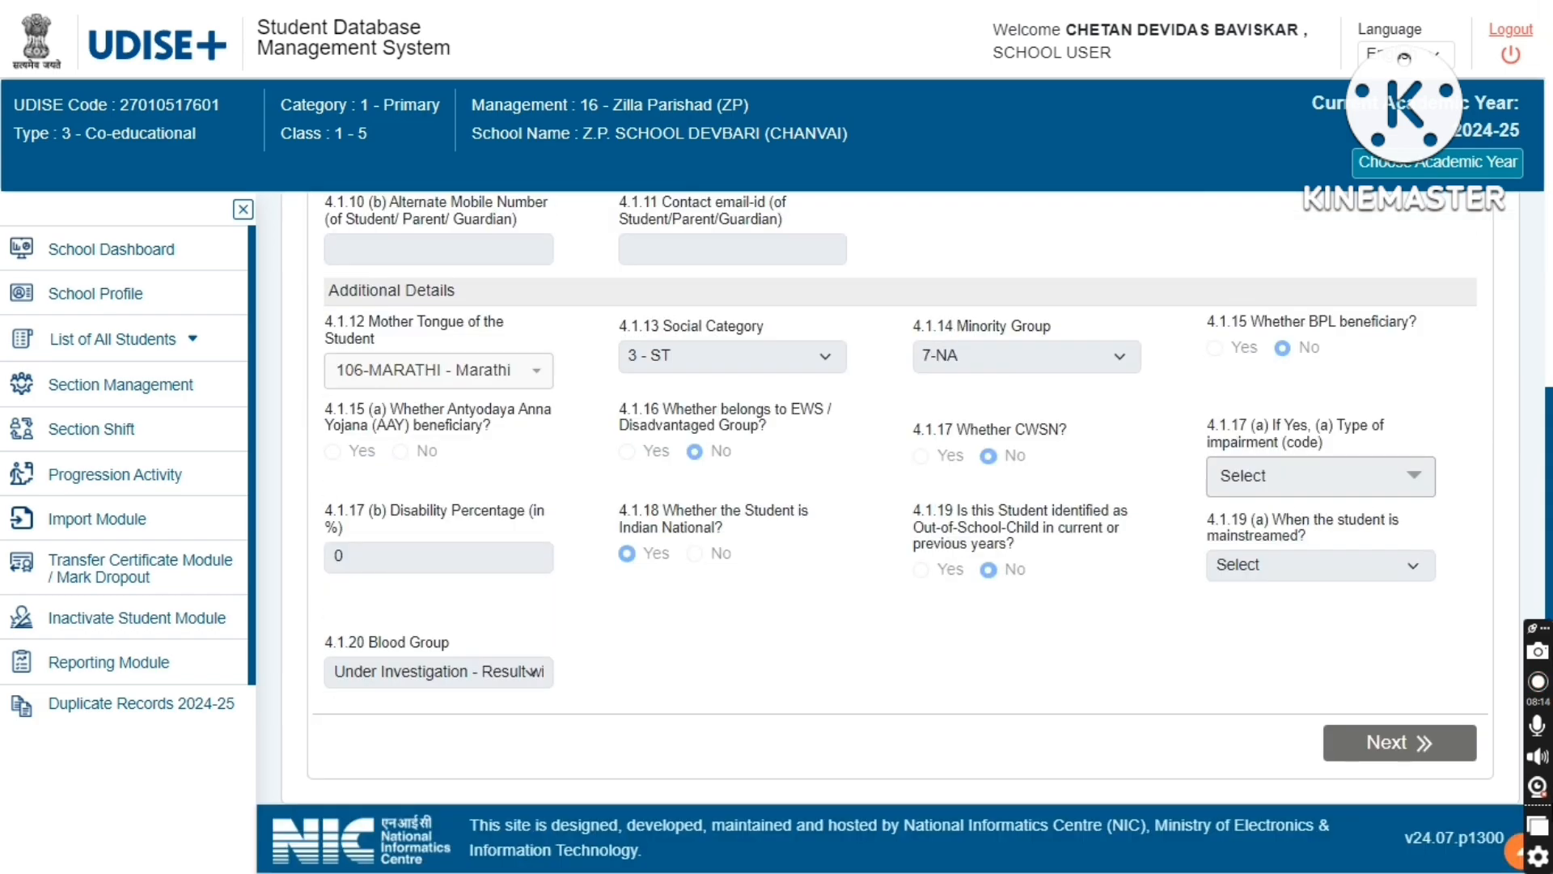
scroll(898, 534, up, 10)
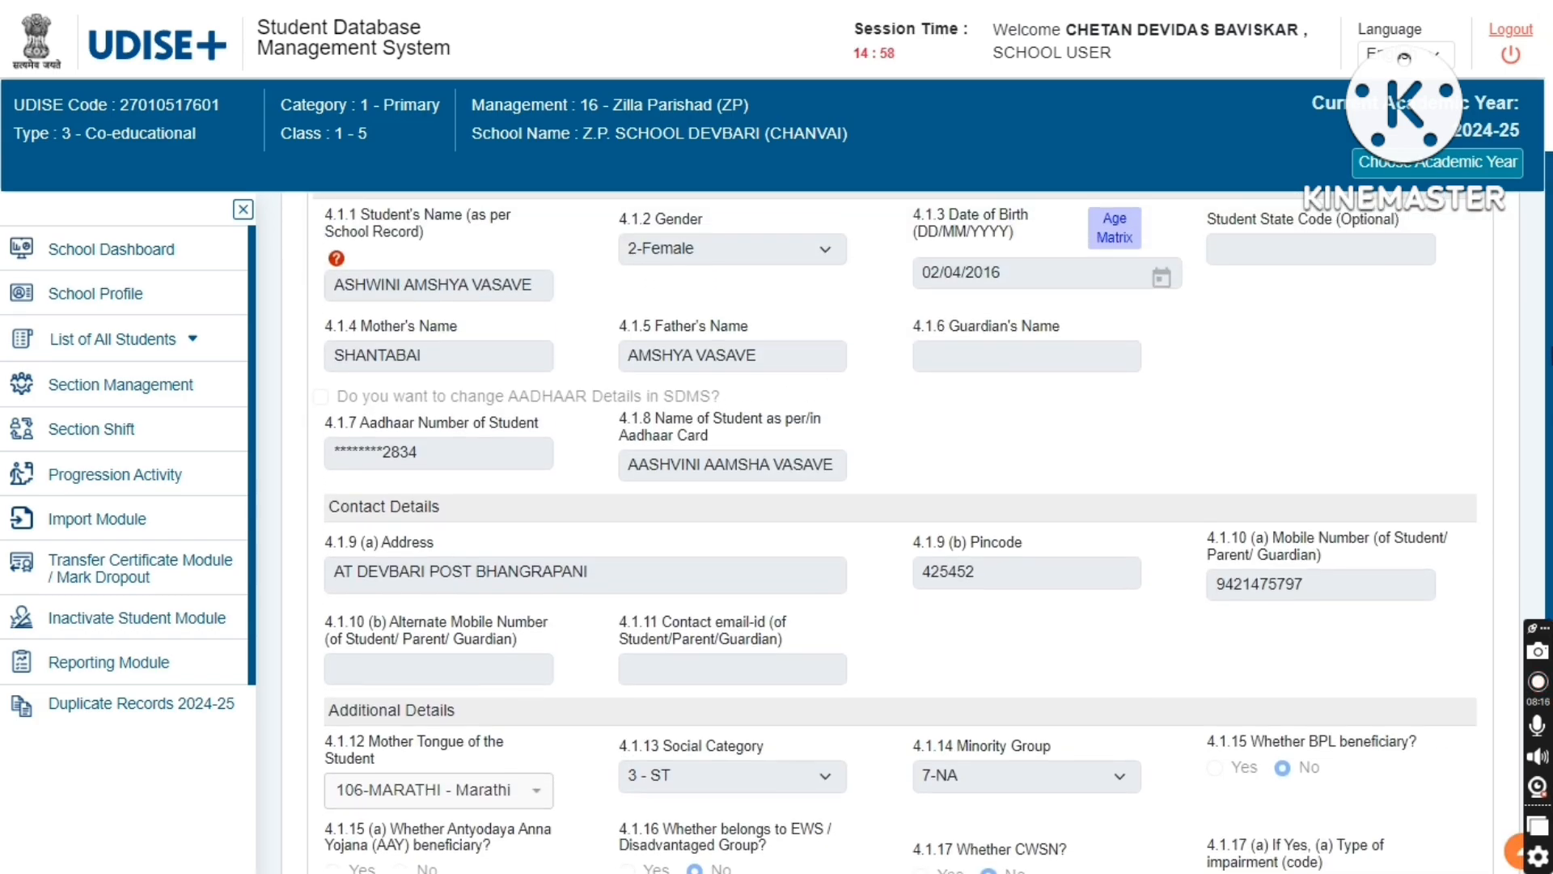
scroll(1469, 314, up, 1)
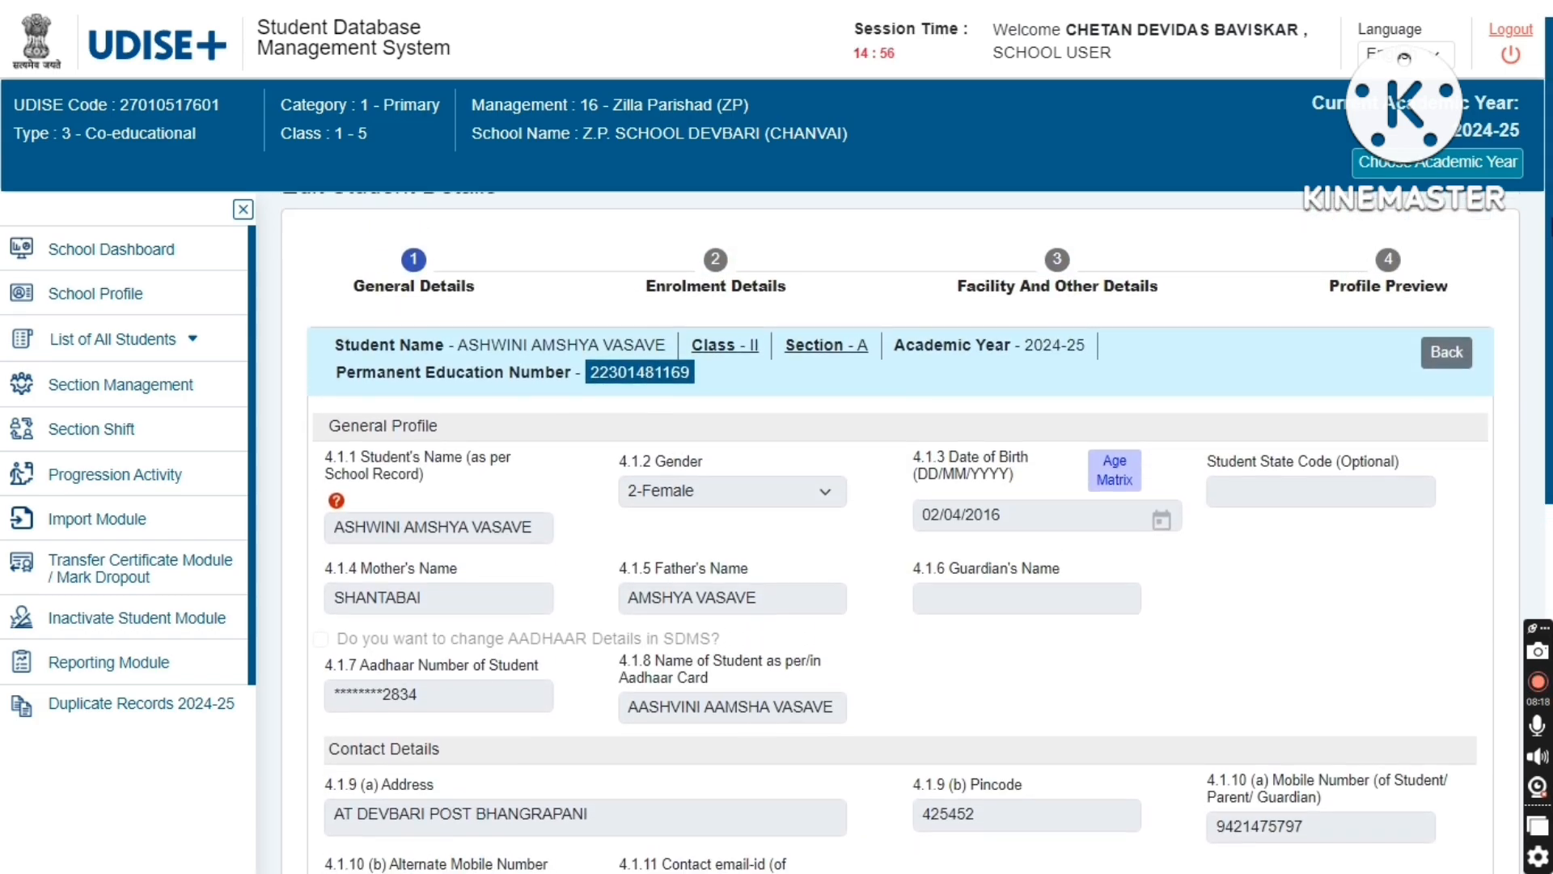
scroll(1278, 324, down, 4)
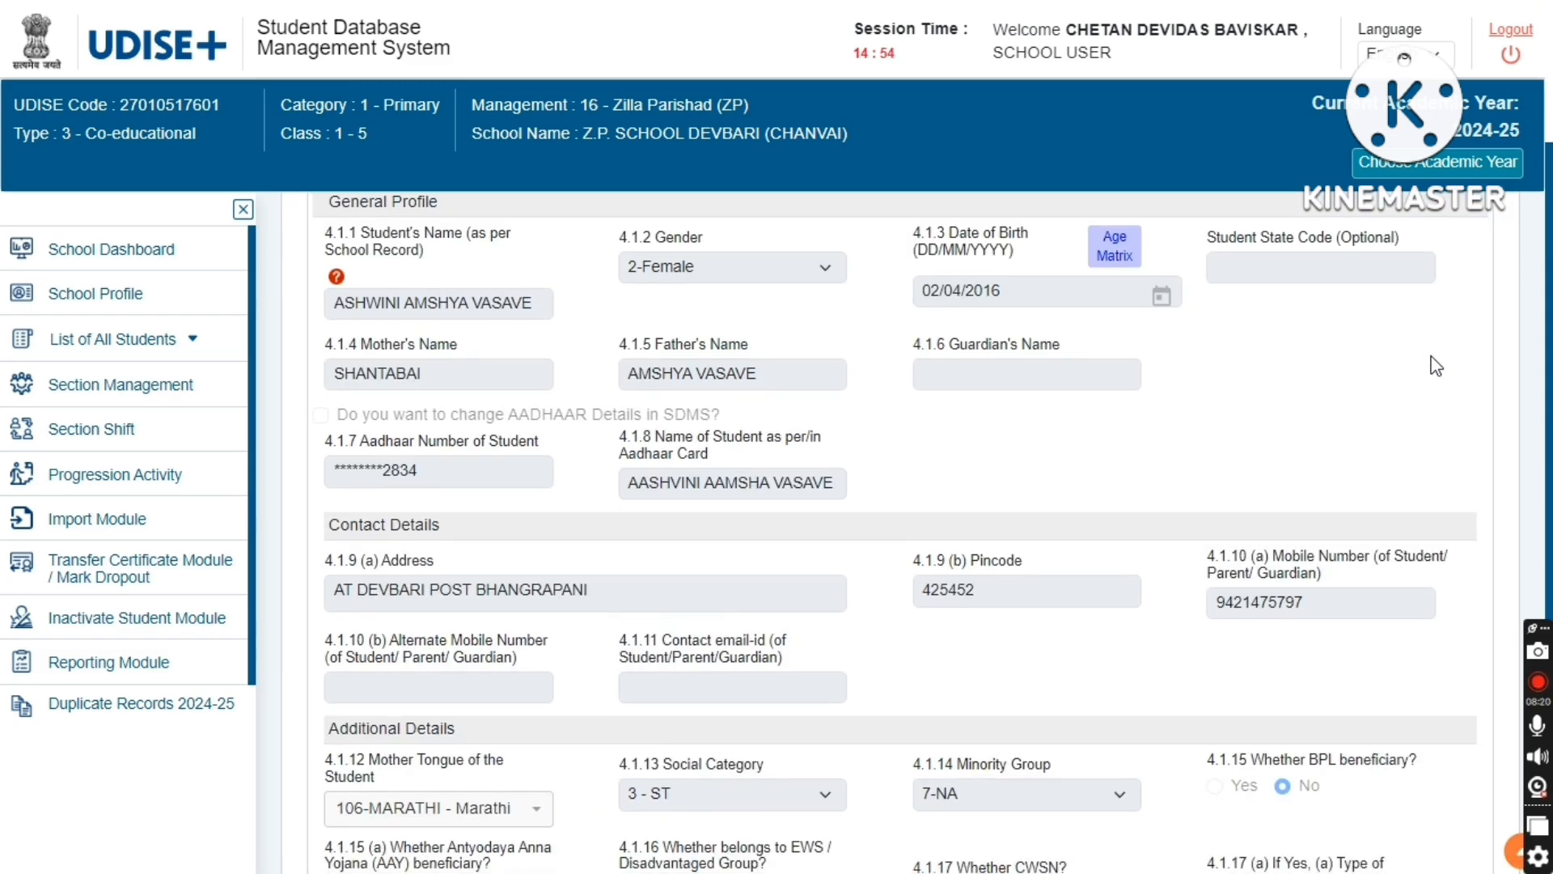
scroll(1522, 76, up, 4)
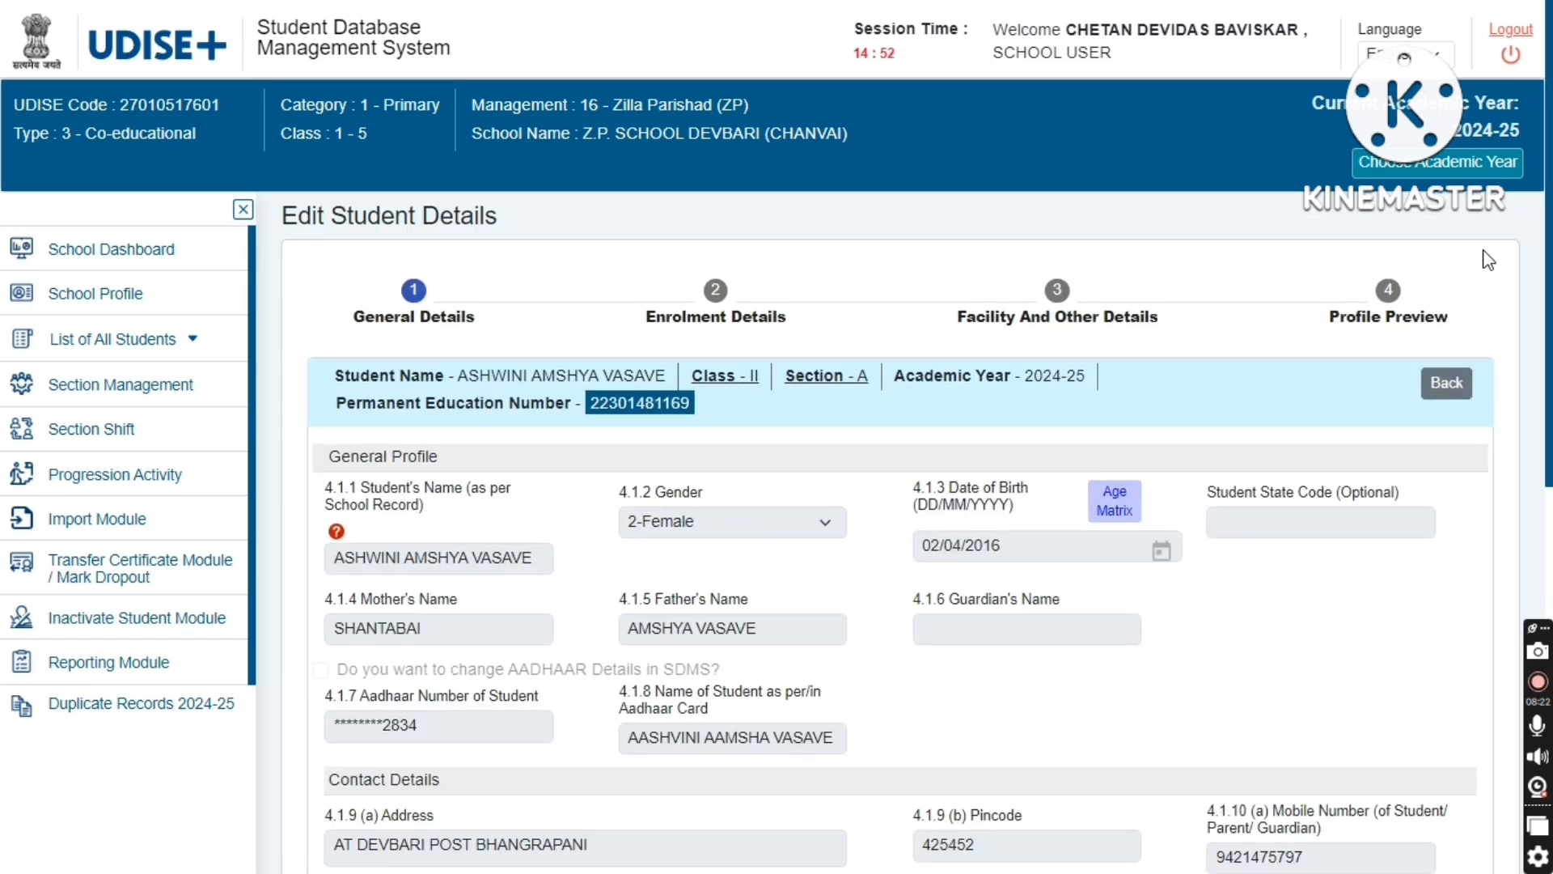
- Go back to the Class II list and then to the School Dashboard
click(1444, 382)
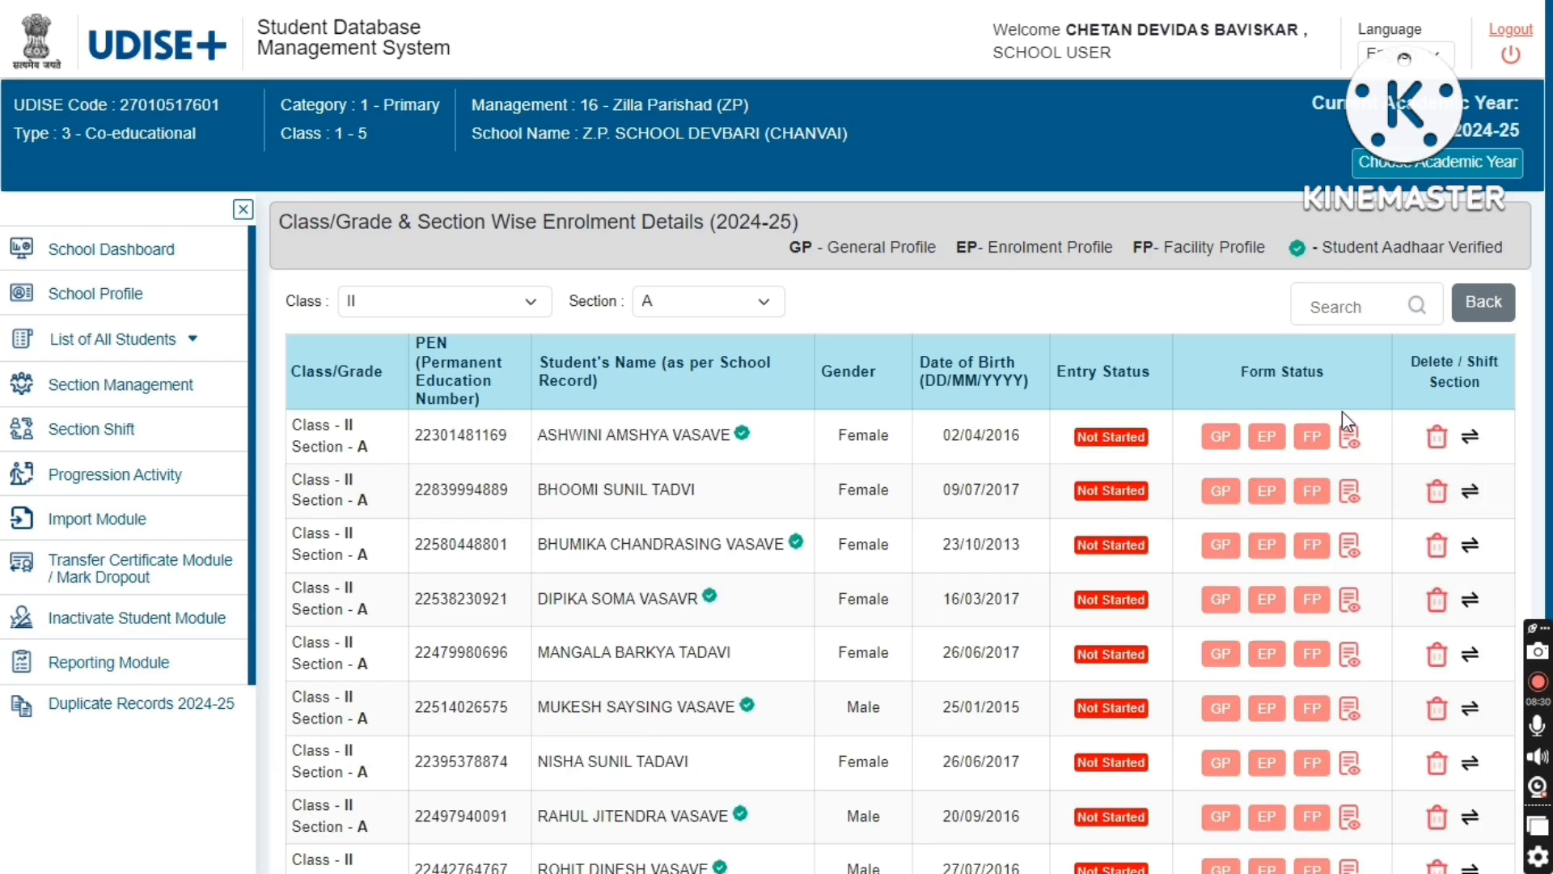
click(1481, 304)
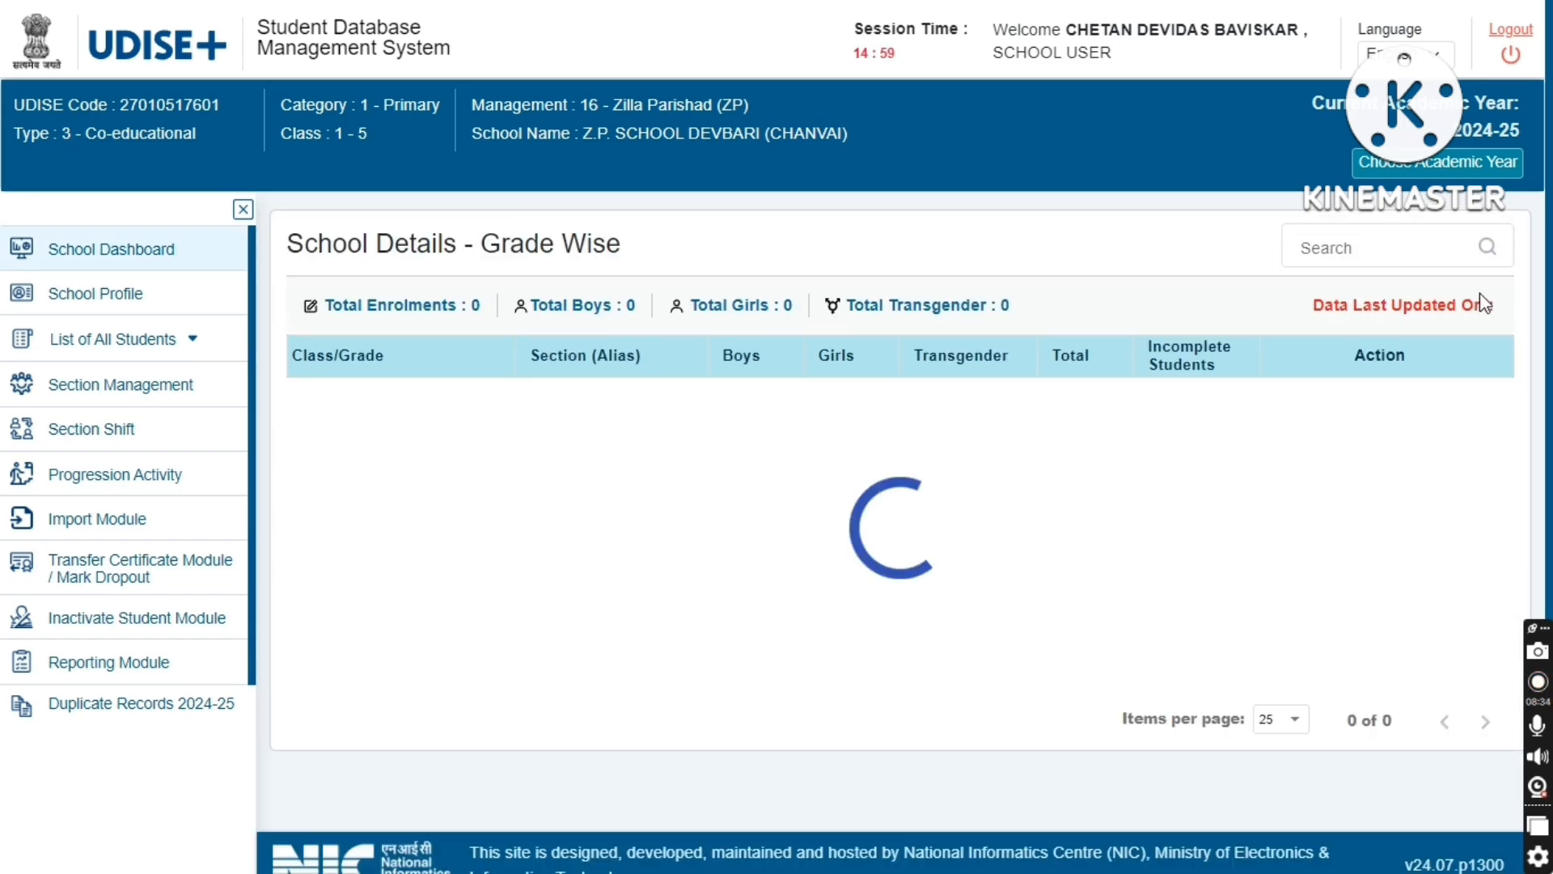